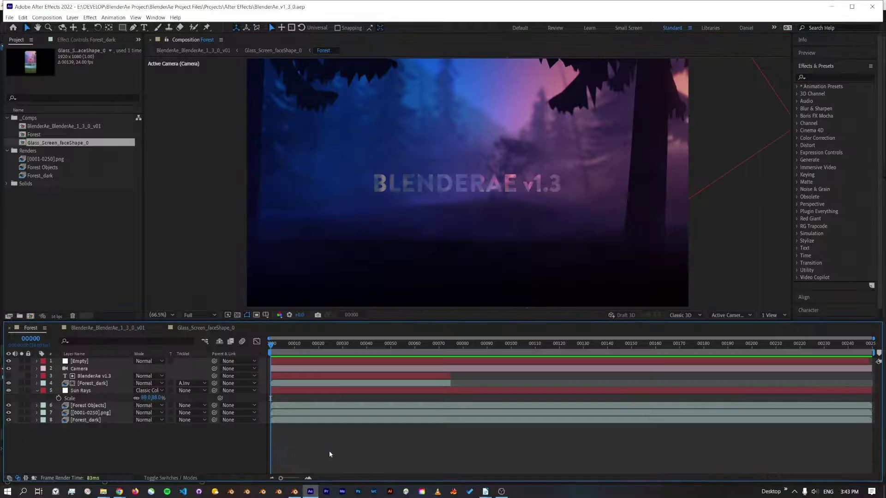
# - Switch to Blender and create a new empty scene in the BlenderAe Lake file
pyautogui.click(294, 491)
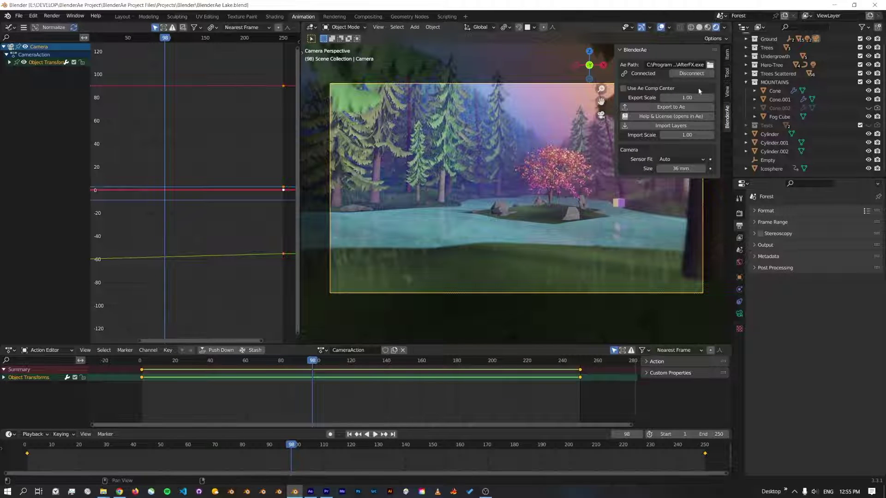
pyautogui.click(784, 15)
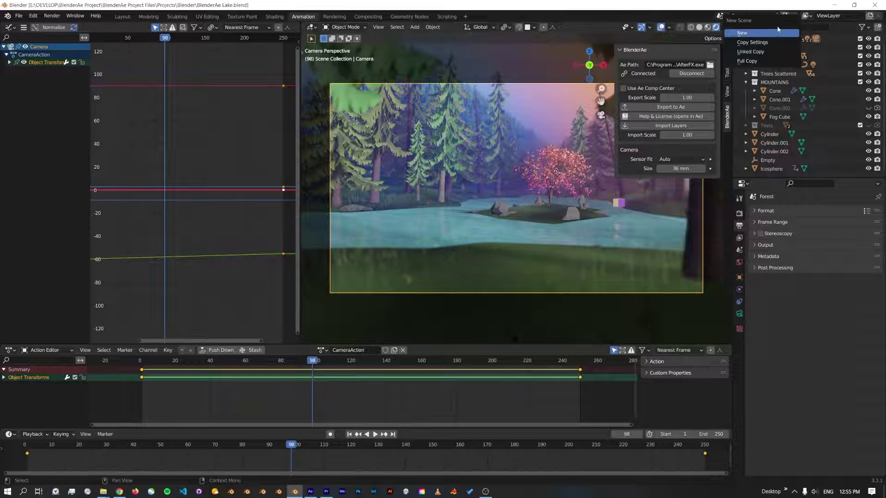
pyautogui.click(779, 28)
# - Add a cone and a camera to the new scene
pyautogui.hotkey('shift', 'a')
pyautogui.click(584, 258)
pyautogui.hotkey('shift', 'a')
pyautogui.click(489, 339)
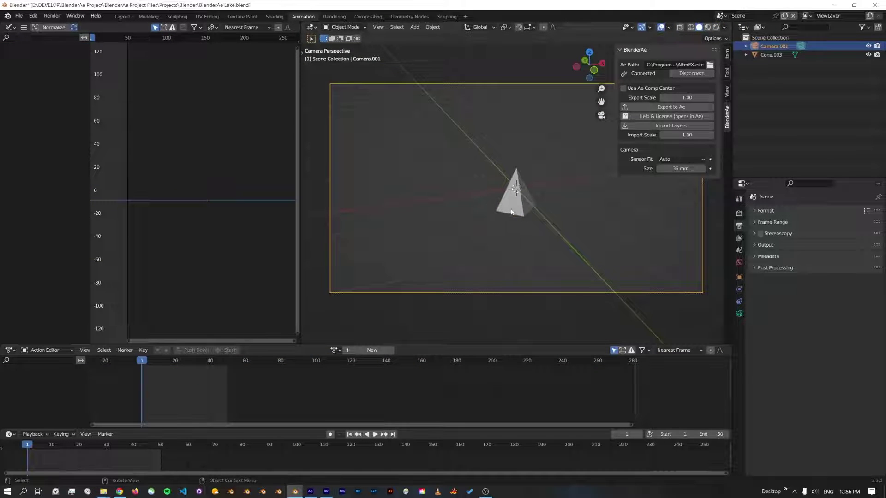
# - Select the new camera and export it to After Effects with BlenderAe
pyautogui.click(520, 206)
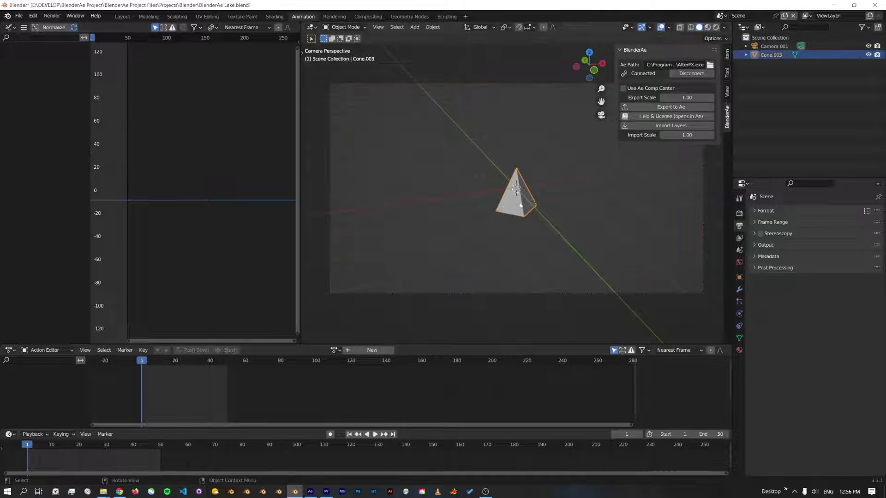
pyautogui.click(527, 85)
pyautogui.click(670, 107)
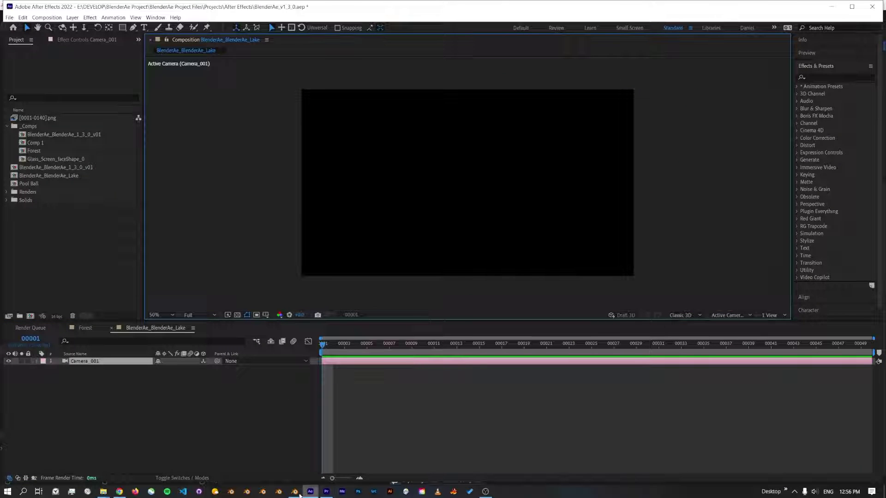
# - Return to Blender, put the cone in Edit Mode with its vertices selected, and export them to After Effects
pyautogui.click(295, 491)
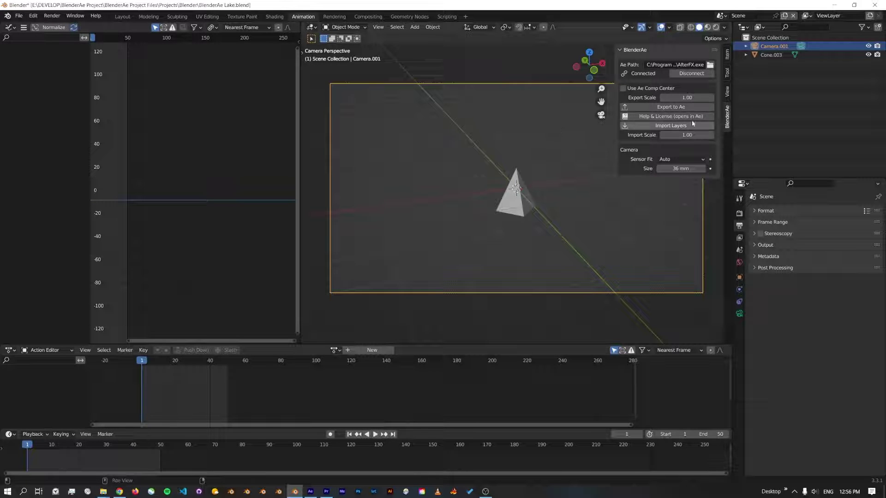
pyautogui.click(547, 200)
pyautogui.press('Tab')
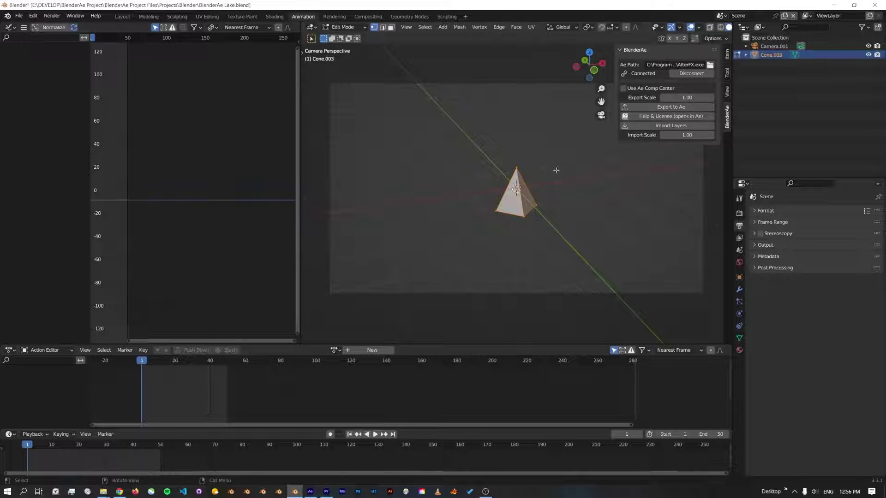
pyautogui.click(665, 108)
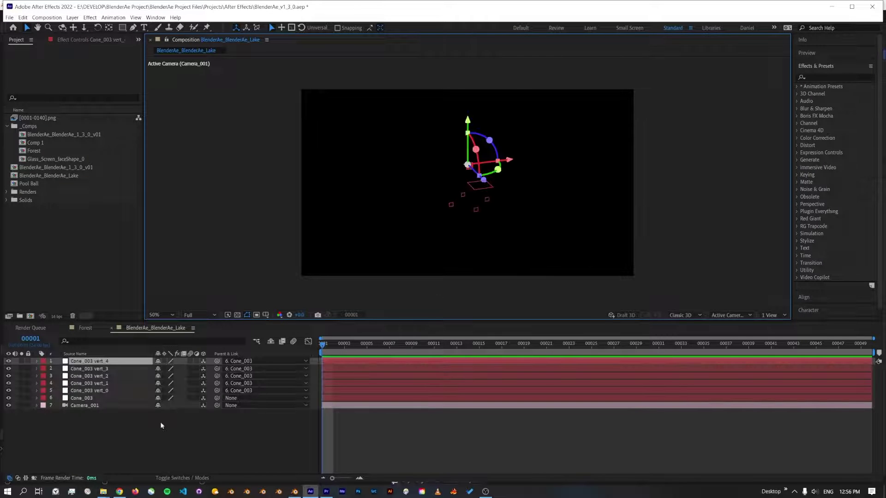
# - Examine the exported cone vertex nulls in the After Effects composition
pyautogui.click(152, 432)
pyautogui.click(108, 362)
pyautogui.keyDown('shift'); pyautogui.click(106, 391); pyautogui.keyUp('shift')
pyautogui.click(145, 436)
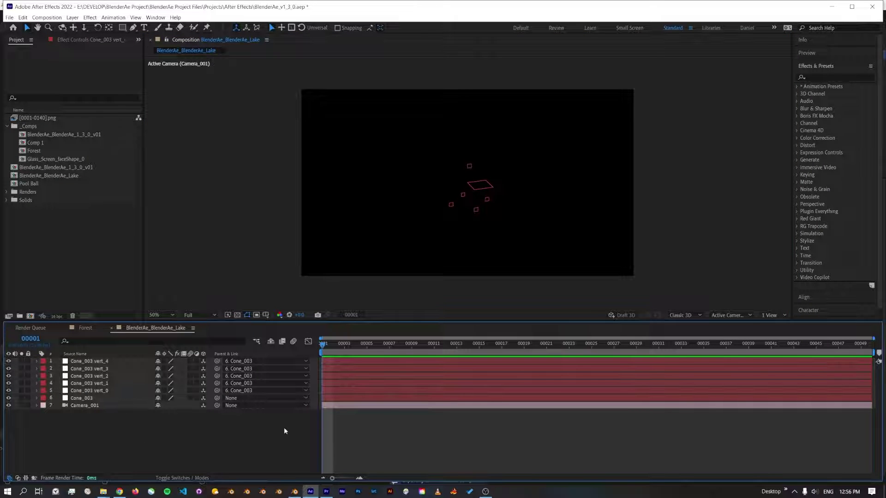
# - Back in Blender, set the BlenderAe Export Scale to 2 and export the cone's vertices to After Effects again
pyautogui.click(294, 491)
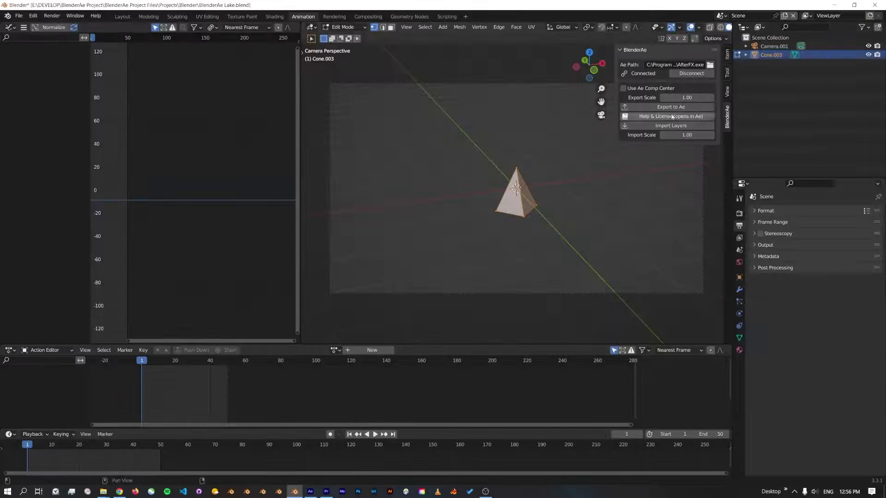
pyautogui.click(687, 97)
pyautogui.write('2')
pyautogui.press('Return')
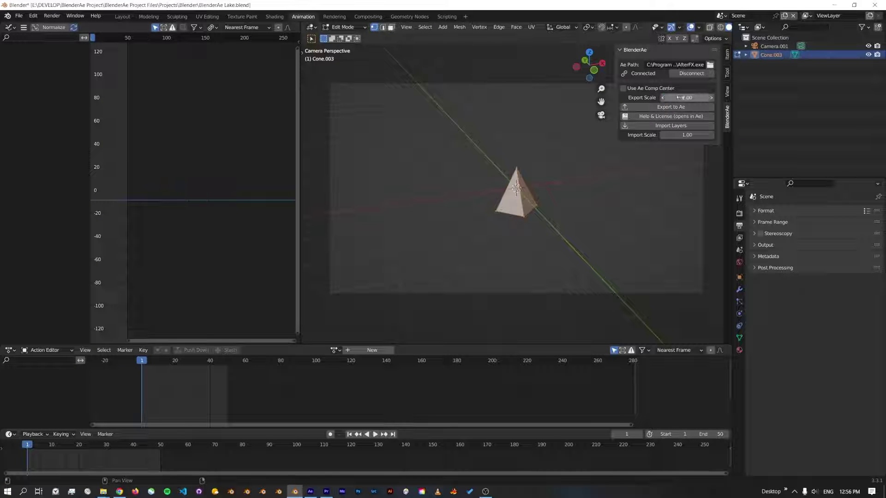
pyautogui.click(671, 106)
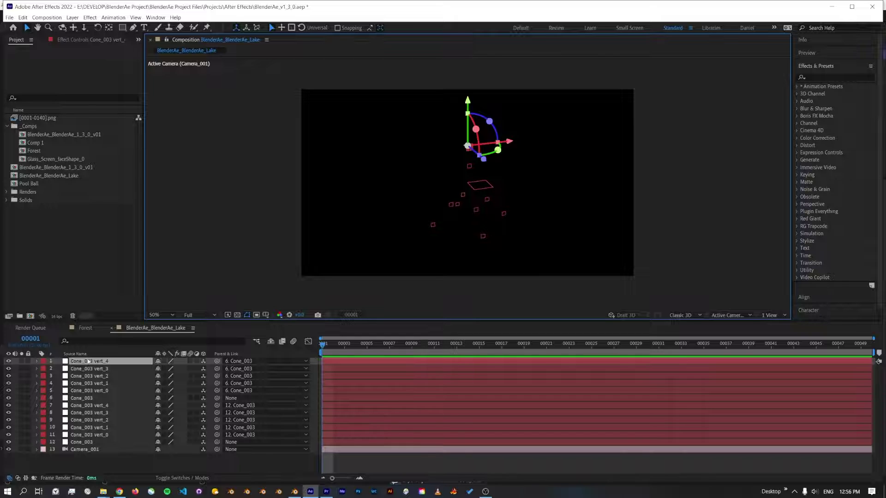
# - Compare the newly exported, larger-scale cone vertex nulls with the earlier set
pyautogui.keyDown('shift'); pyautogui.click(90, 390); pyautogui.keyUp('shift')
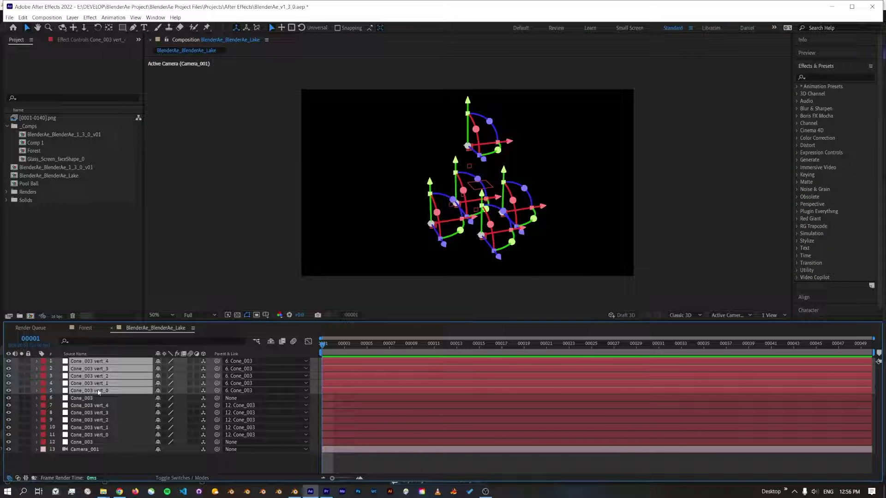
pyautogui.click(100, 398)
pyautogui.click(100, 362)
pyautogui.keyDown('shift'); pyautogui.click(102, 390); pyautogui.keyUp('shift')
pyautogui.click(122, 457)
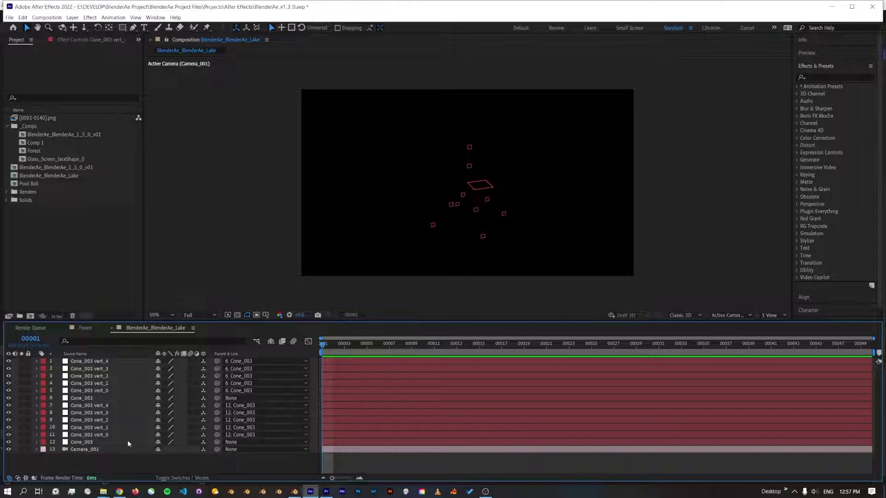
# - Close the BlenderAe_BlenderAe_Lake composition and check the start frame and duration in the Forest composition's settings
pyautogui.hotkey('ctrl', 'w')
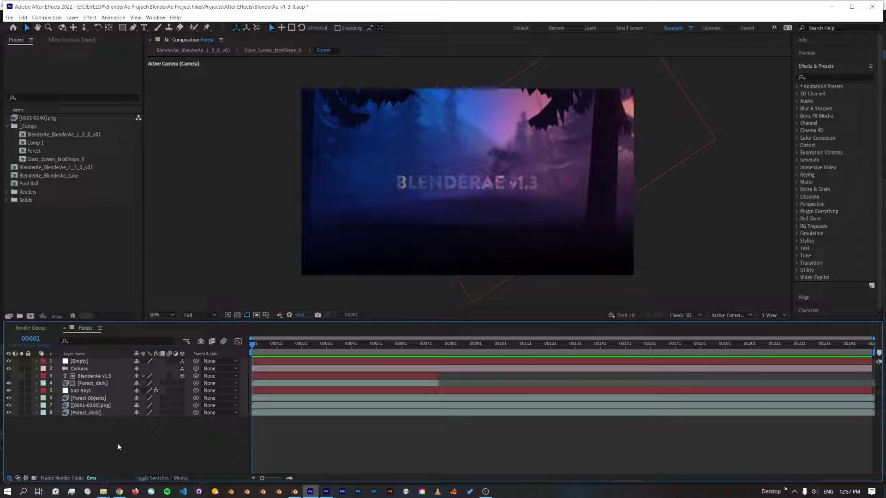
pyautogui.rightClick(91, 443)
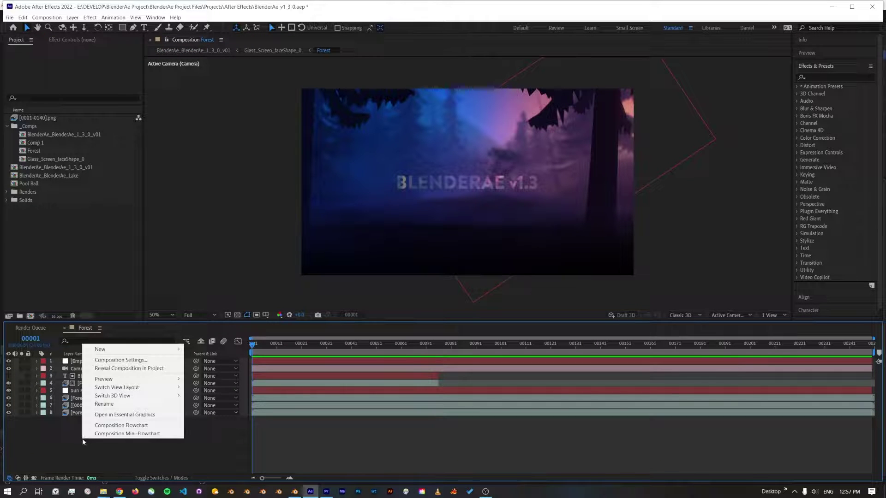
pyautogui.click(115, 363)
pyautogui.click(420, 281)
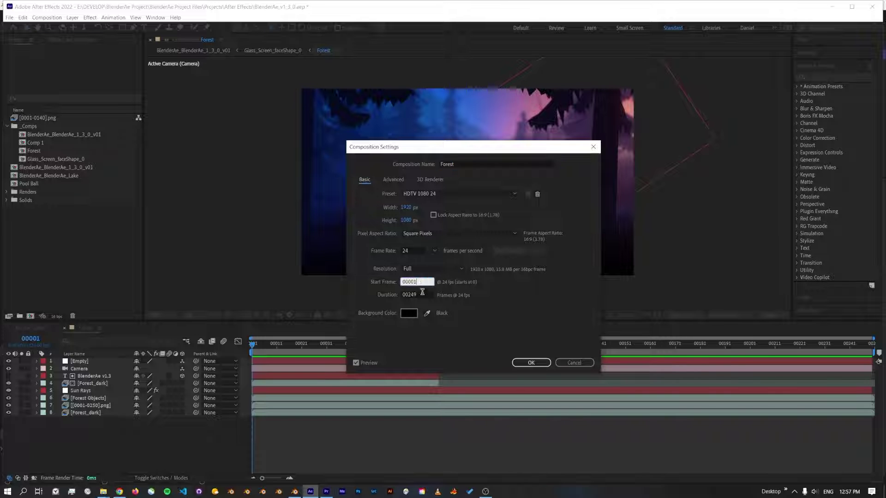
pyautogui.click(422, 294)
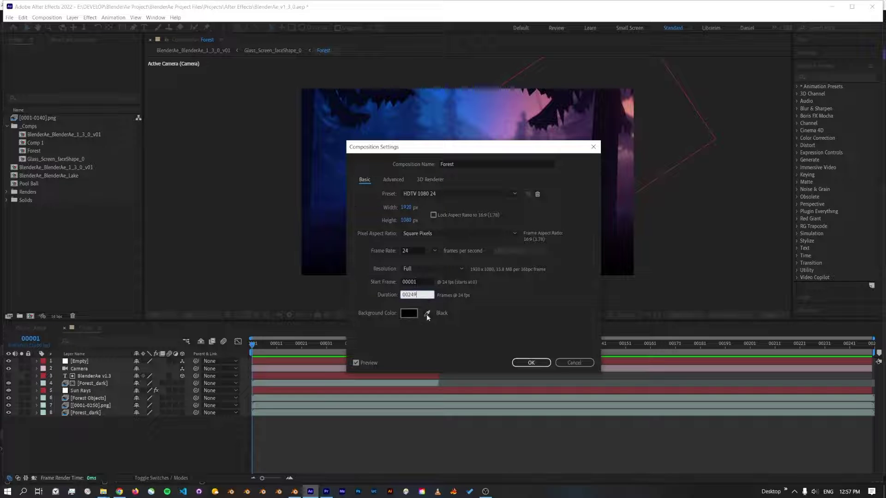
pyautogui.click(531, 363)
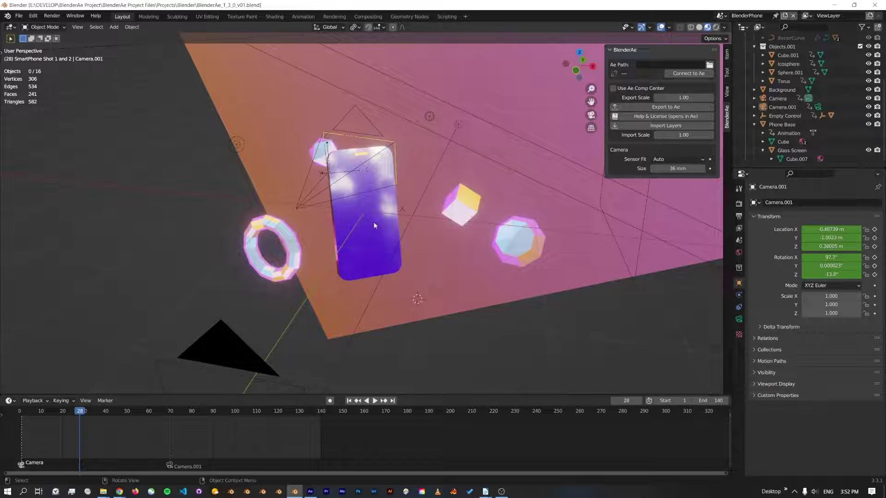
pyautogui.click(375, 225)
pyautogui.moveTo(378, 224)
pyautogui.mouseDown(button='middle')
pyautogui.moveTo(408, 219)
pyautogui.moveTo(390, 221)
pyautogui.mouseUp(button='middle')
pyautogui.press('Tab')
pyautogui.scroll(3, 363, 228)
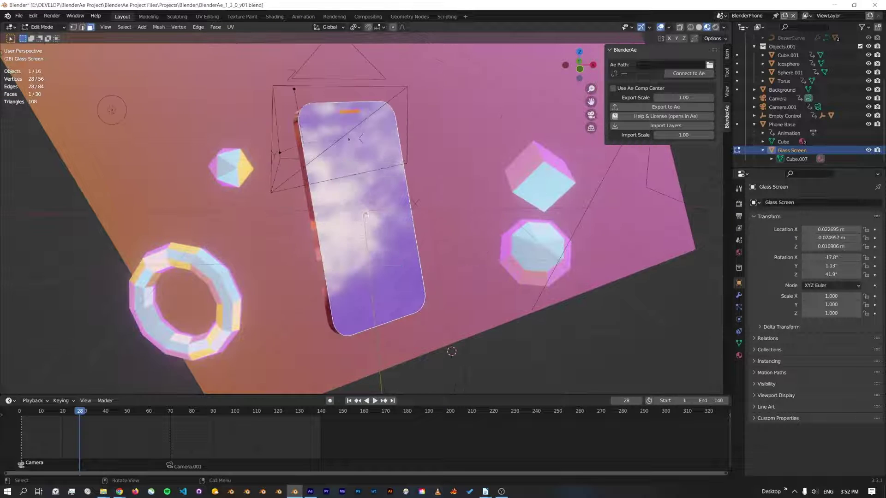
# - Inspect the selected Glass Screen face from another angle in wireframe shading
pyautogui.hotkey('shift', 'z')
pyautogui.moveTo(452, 351)
pyautogui.mouseDown(button='middle')
pyautogui.moveTo(437, 350)
pyautogui.moveTo(454, 360)
pyautogui.mouseUp(button='middle')
pyautogui.moveTo(351, 203); pyautogui.dragTo(369, 201, button='middle')
pyautogui.press('z')
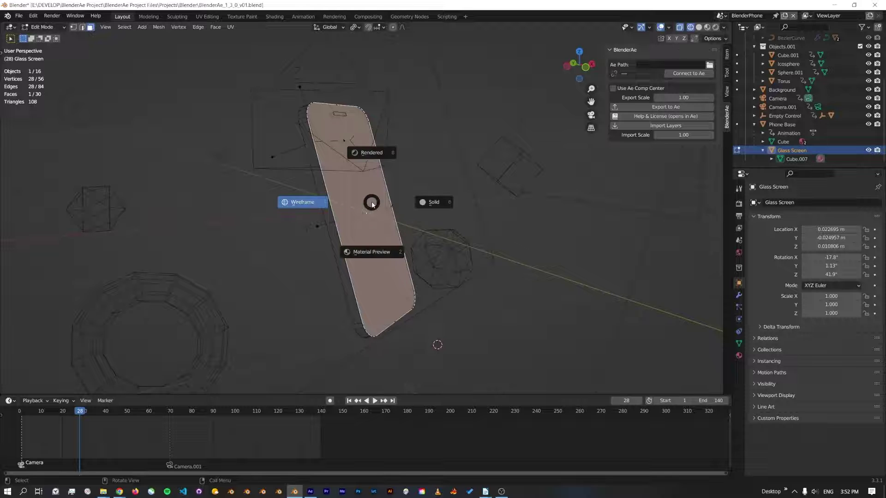
# - Switch to rendered shading and play the phone animation from the start through the scene camera
pyautogui.click(380, 169)
pyautogui.press('KP_0')
pyautogui.press('space')
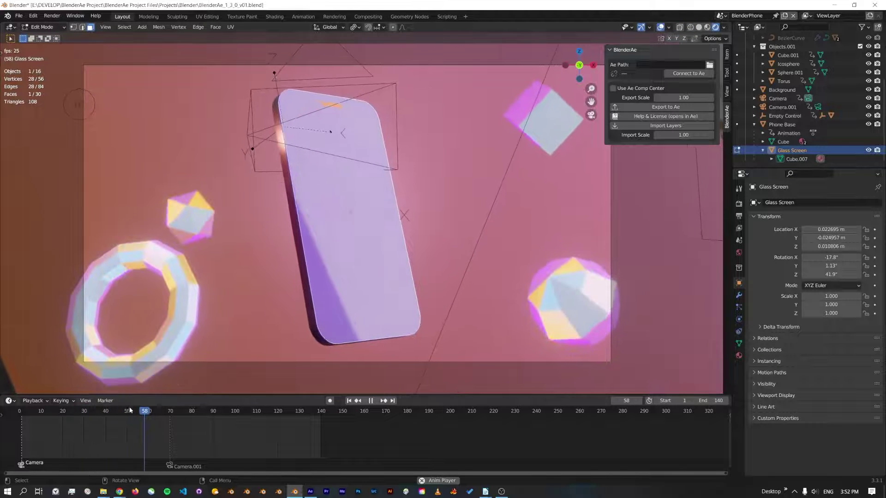
pyautogui.press('space')
pyautogui.moveTo(97, 412); pyautogui.dragTo(9, 412)
pyautogui.press('space')
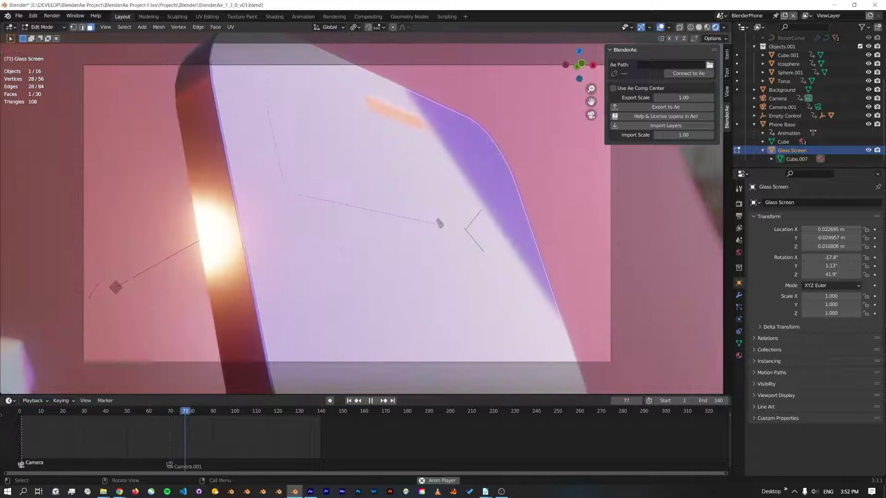
pyautogui.press('space')
# - Return to wireframe shading, connect BlenderAe to After Effects, and export the selected Glass Screen face
pyautogui.press('z')
pyautogui.click(362, 247)
pyautogui.moveTo(299, 281)
pyautogui.mouseDown(button='middle')
pyautogui.moveTo(309, 281)
pyautogui.moveTo(277, 280)
pyautogui.mouseUp(button='middle')
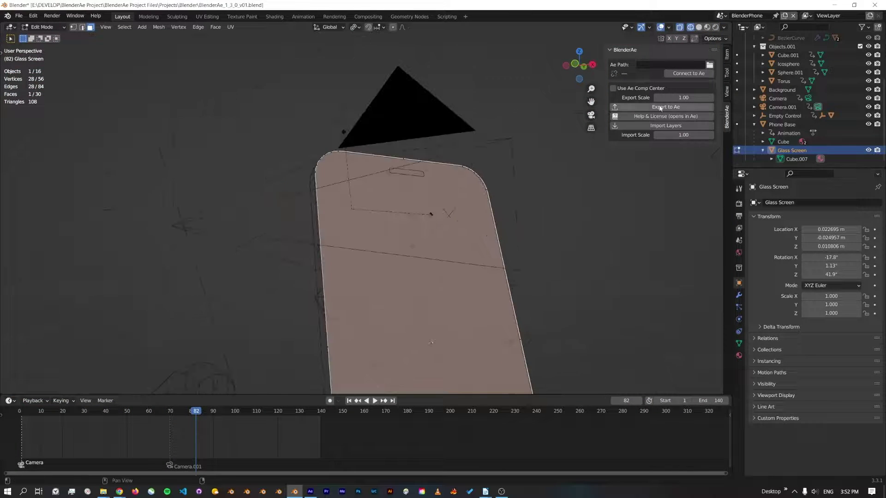
pyautogui.click(679, 75)
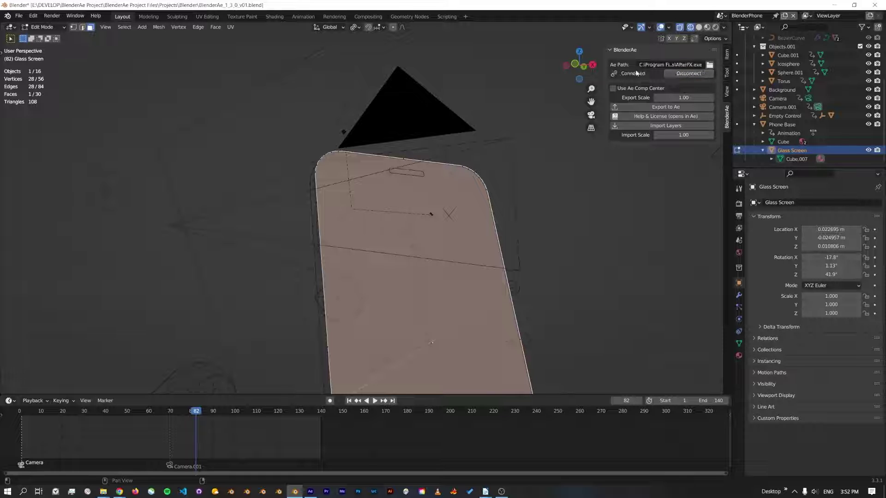
pyautogui.click(647, 107)
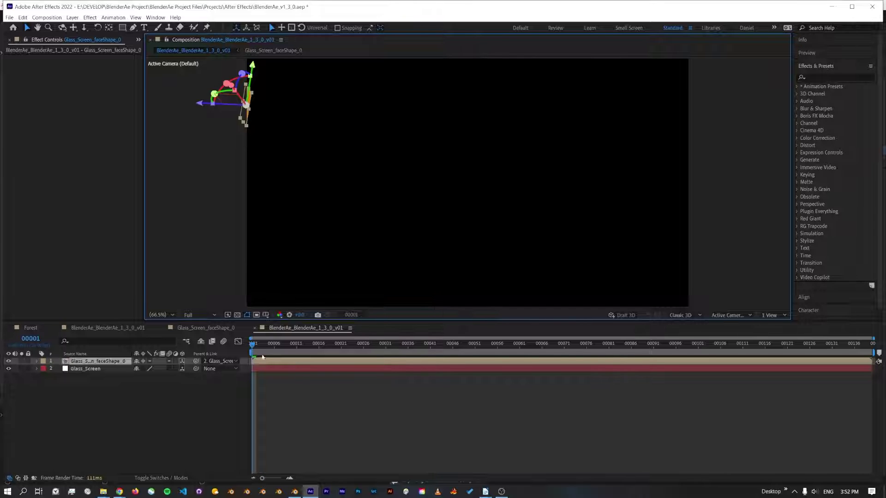
# - Preview the exported Glass Screen shape in After Effects, then return to frame 1
pyautogui.press('space')
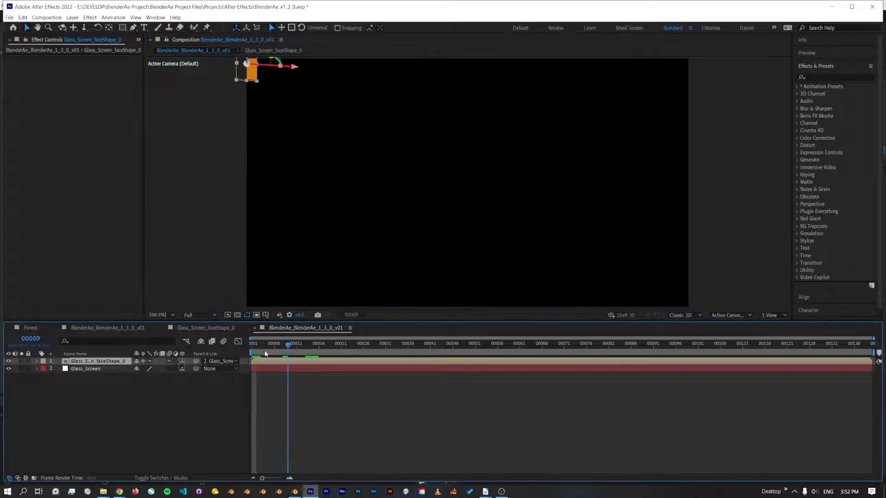
pyautogui.moveTo(260, 353); pyautogui.dragTo(253, 355)
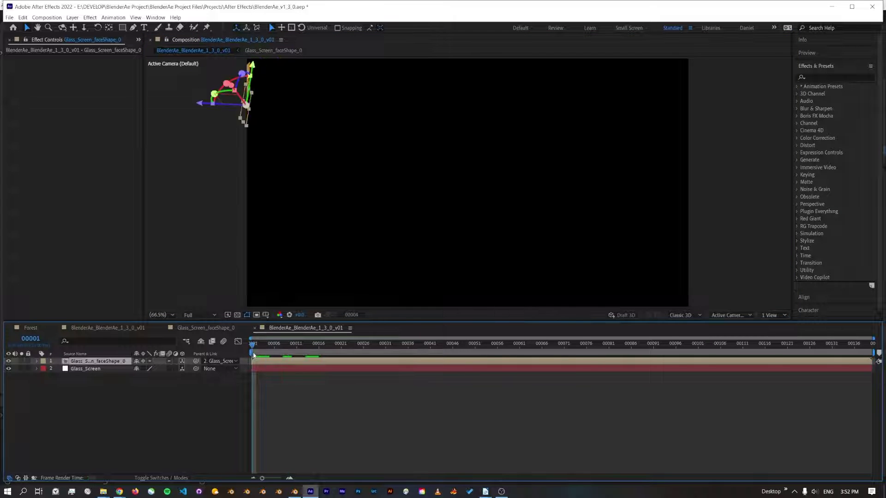
# - Back in Blender, leave Edit Mode, select both Camera and Camera.001, and export them to After Effects
pyautogui.click(295, 492)
pyautogui.press('Tab')
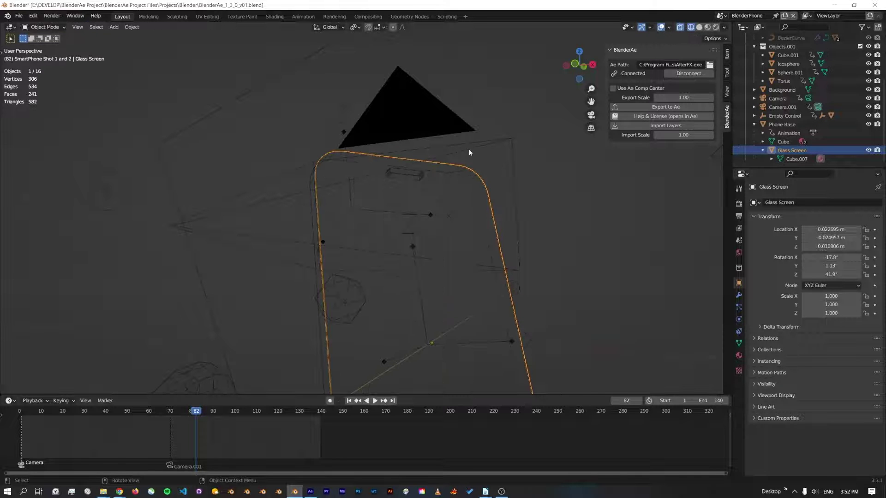
pyautogui.click(469, 149)
pyautogui.scroll(-6, 413, 247)
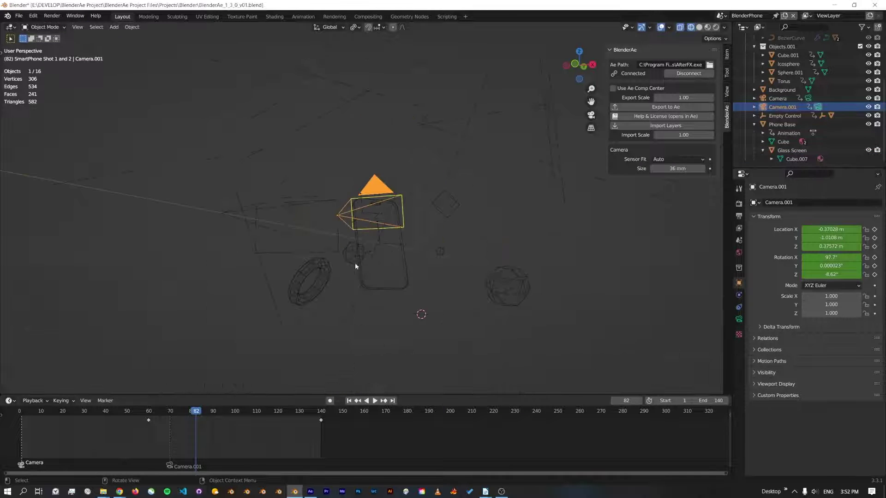
pyautogui.keyDown('shift'); pyautogui.click(218, 251); pyautogui.keyUp('shift')
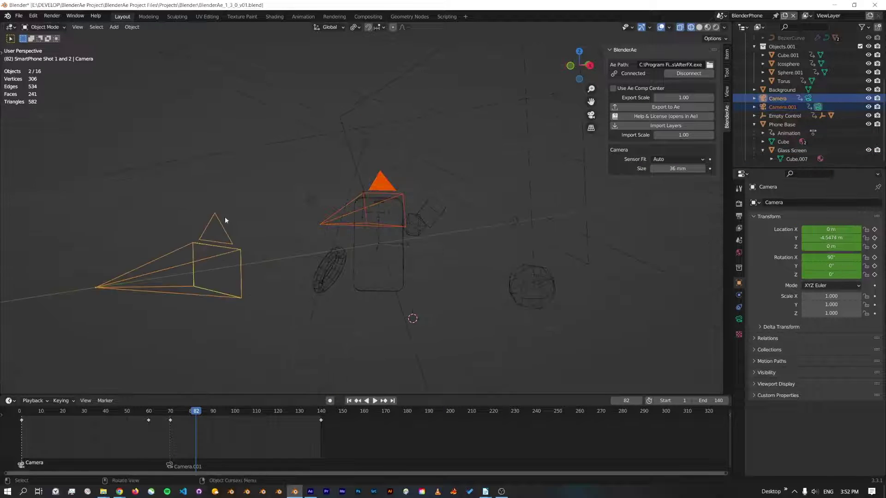
pyautogui.moveTo(225, 188); pyautogui.dragTo(272, 231, button='middle')
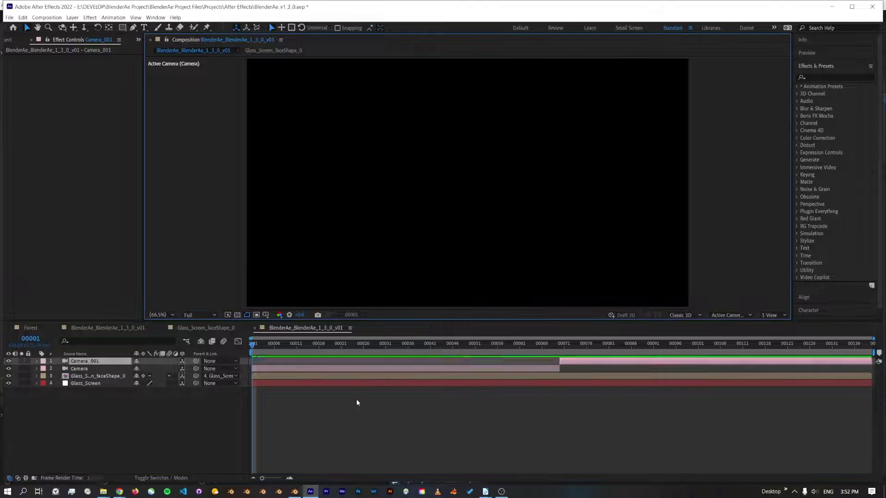
# - Play the After Effects composition from its first frame to check the shape's movement through the exported cameras
pyautogui.moveTo(285, 348); pyautogui.dragTo(214, 361)
pyautogui.press('space')
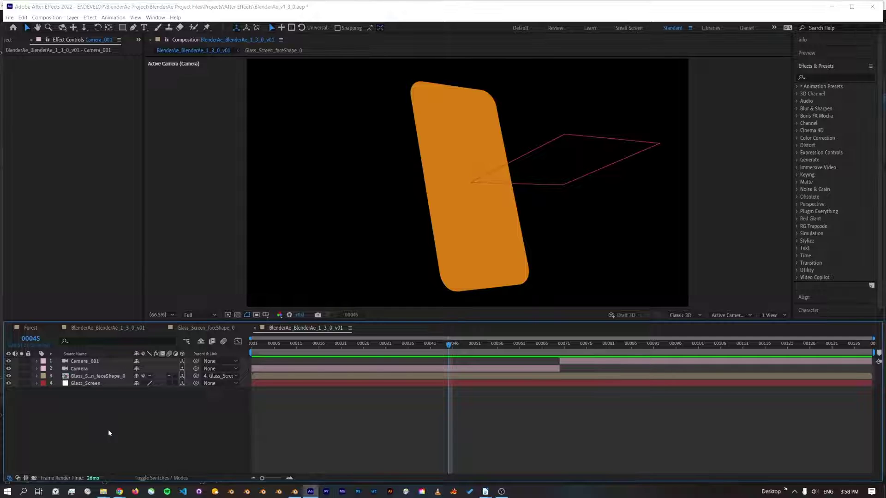
# - Import the v1_3 Phone render sequence [0001-0140].png, place it beneath all other layers, and preview the composition
pyautogui.hotkey('ctrl', 'i')
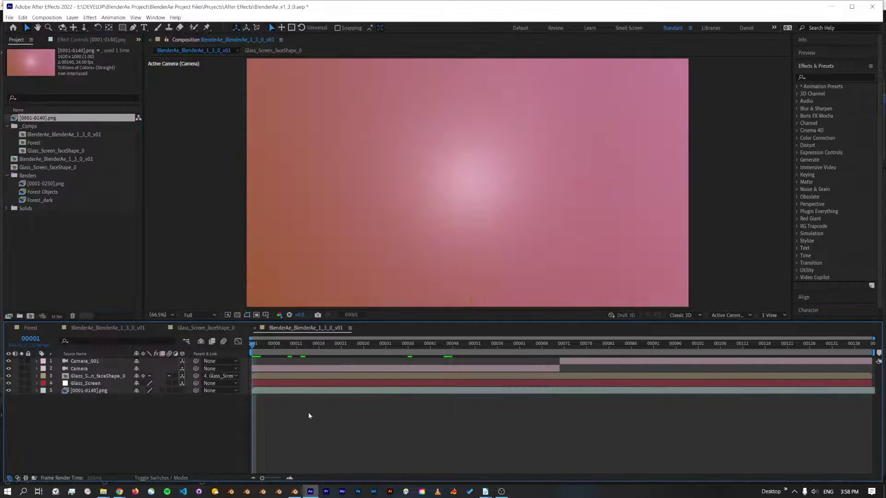
pyautogui.press('space')
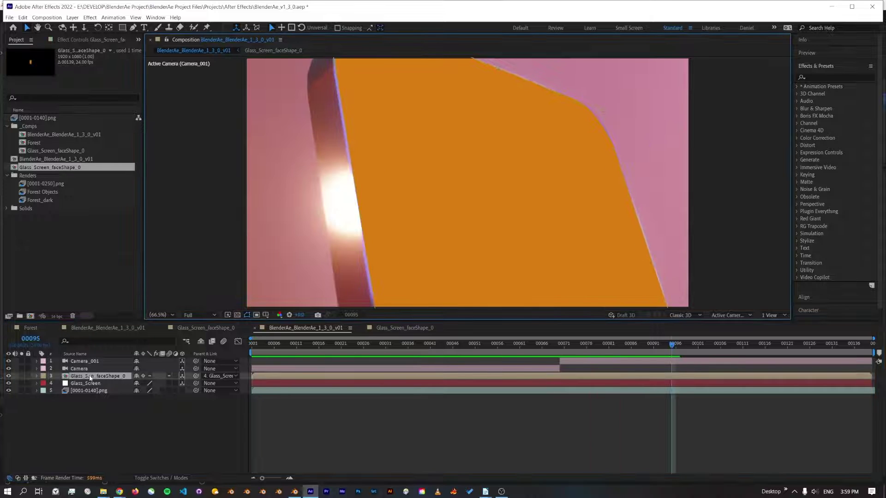
# - Open the Glass_Screen_faceShape_0 composition and enlarge its shape layer's scale to about 560%
pyautogui.doubleClick(90, 377)
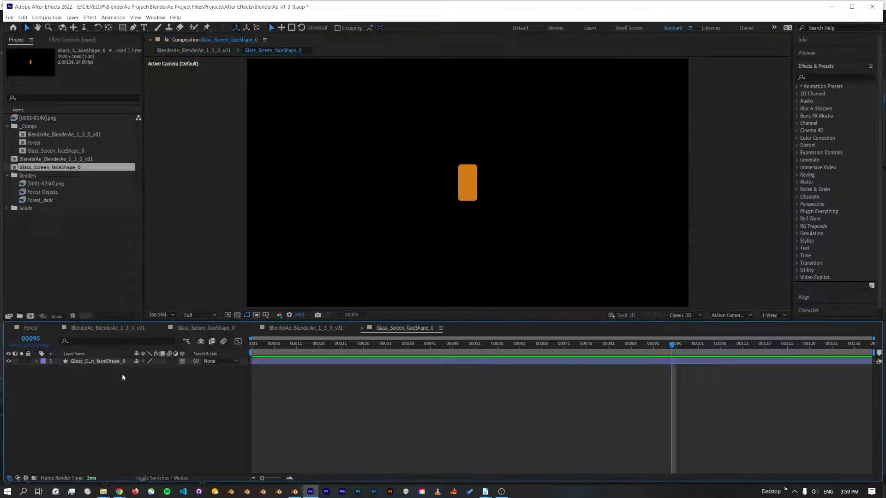
pyautogui.click(100, 362)
pyautogui.press('s')
pyautogui.moveTo(147, 369); pyautogui.dragTo(359, 380)
pyautogui.click(165, 395)
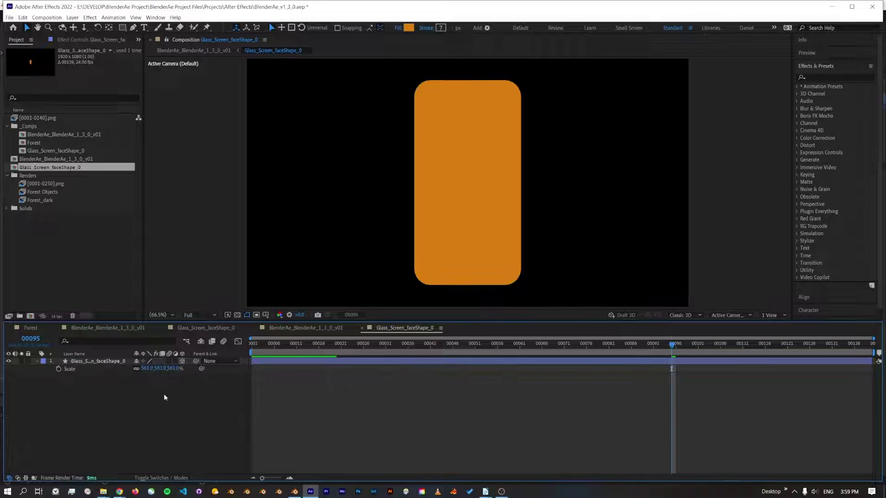
# - In the BlenderAe_BlenderAe_1_3_0_v01 composition, examine the face shape layer's expressions, then return to its precomp and collapse the shape layer's properties
pyautogui.press('Tab')
pyautogui.click(105, 393)
pyautogui.click(78, 377)
pyautogui.press('e')
pyautogui.press('e')
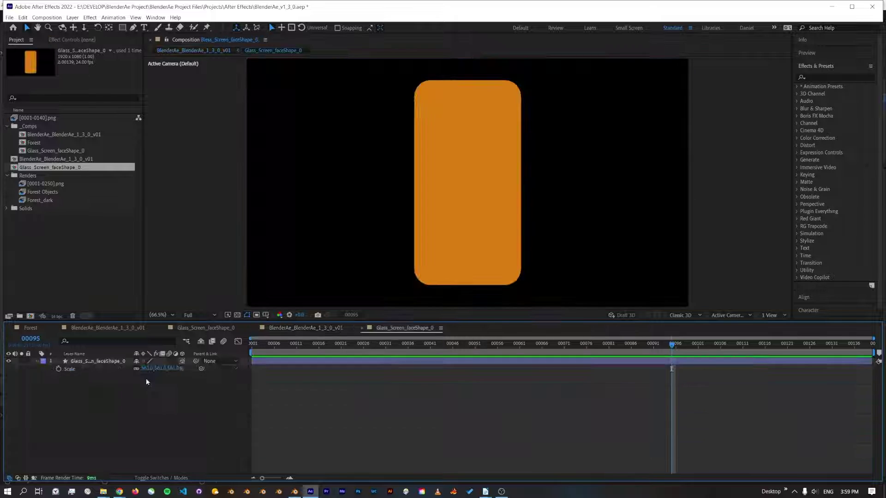
pyautogui.click(36, 361)
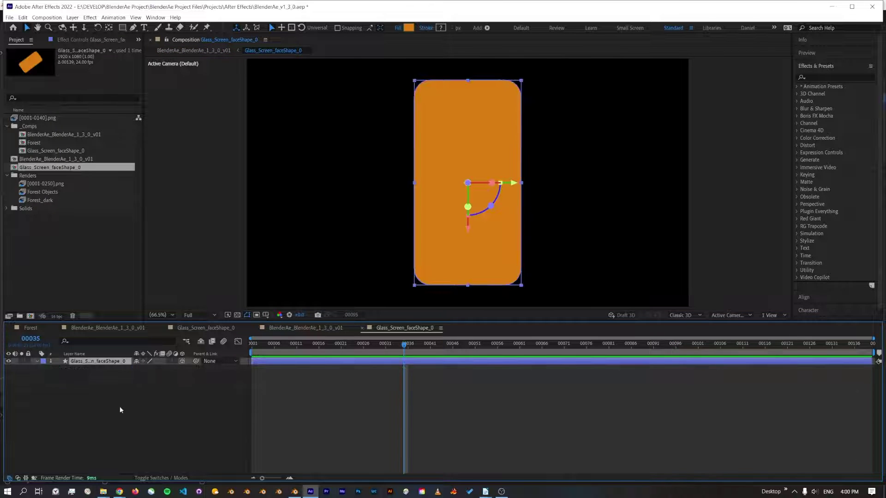
pyautogui.click(91, 404)
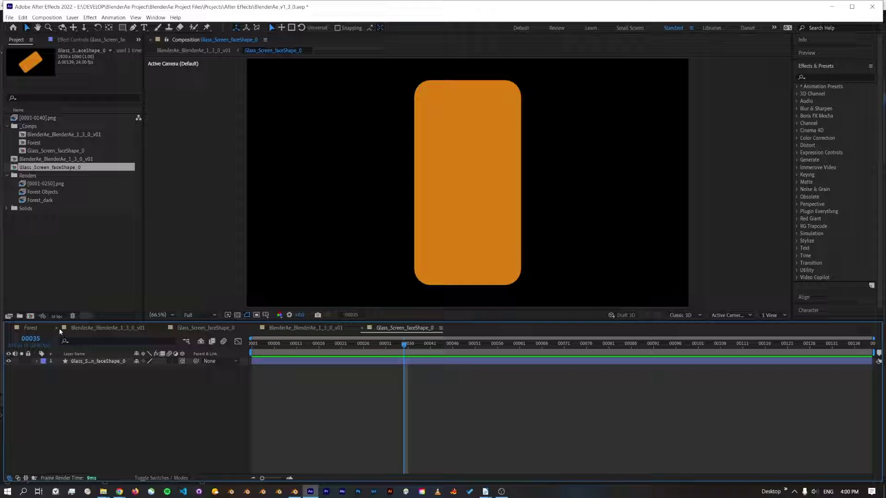
# - Add the Forest composition beneath the shape layer and set its track matte to Alpha
pyautogui.moveTo(37, 144); pyautogui.dragTo(90, 368)
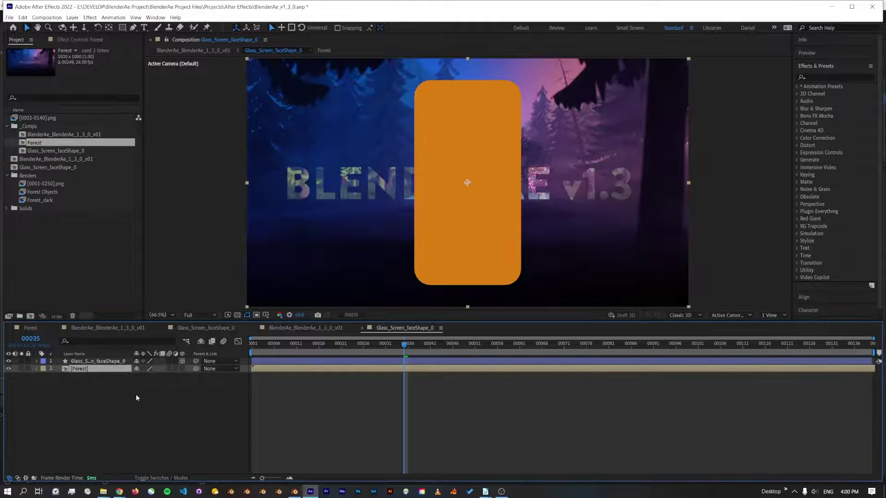
pyautogui.click(86, 361)
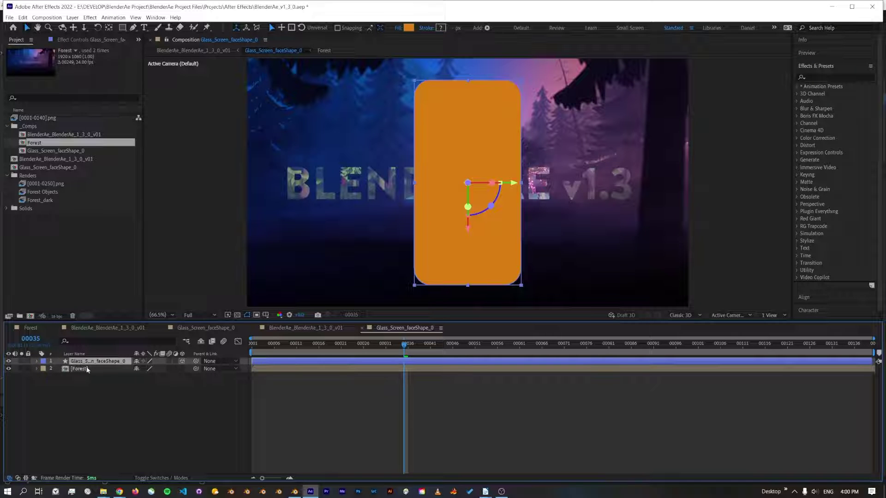
pyautogui.press('F4')
pyautogui.click(185, 369)
pyautogui.click(199, 387)
# - Scale the Forest layer to 48% and rotate it 90° to fit the phone screen shape
pyautogui.click(96, 370)
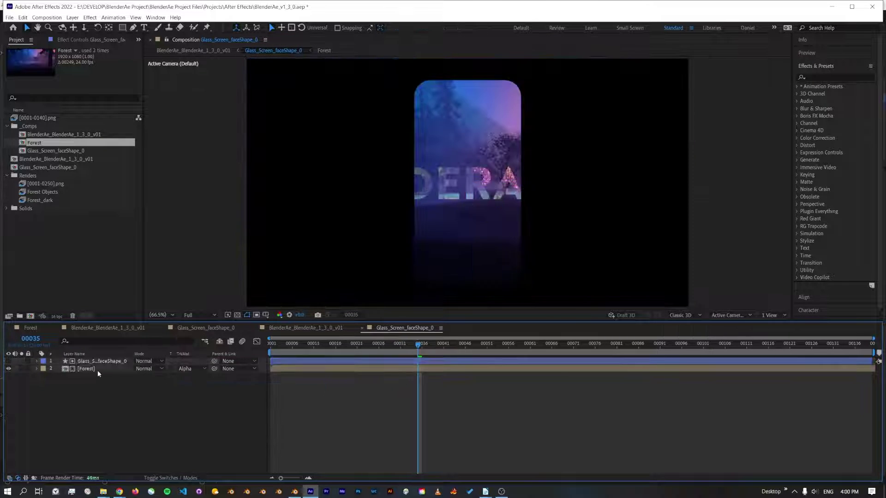
pyautogui.press('s')
pyautogui.moveTo(157, 376); pyautogui.dragTo(130, 383)
pyautogui.click(178, 390)
pyautogui.click(97, 369)
pyautogui.press('r')
pyautogui.click(153, 376)
pyautogui.write('90')
pyautogui.press('Return')
pyautogui.click(123, 385)
pyautogui.press('s')
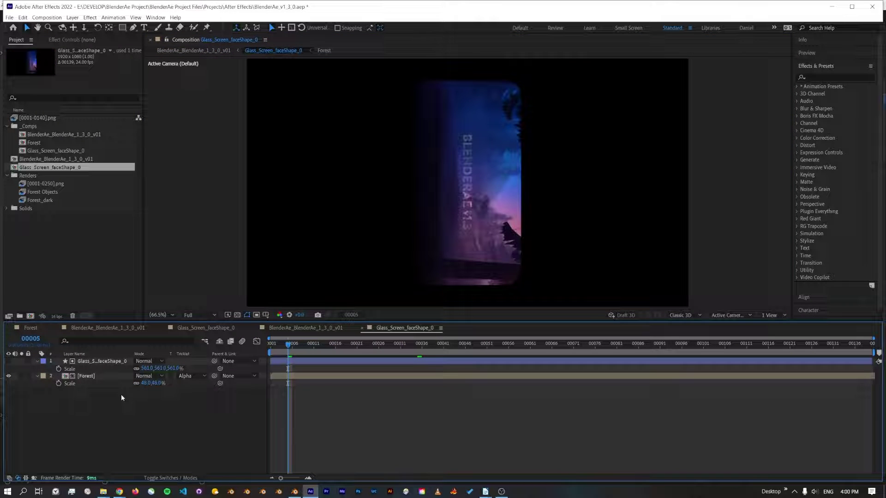
# - Return to the Glass_Screen_faceShape_0 composition and make the Forest layer 3D
pyautogui.click(104, 376)
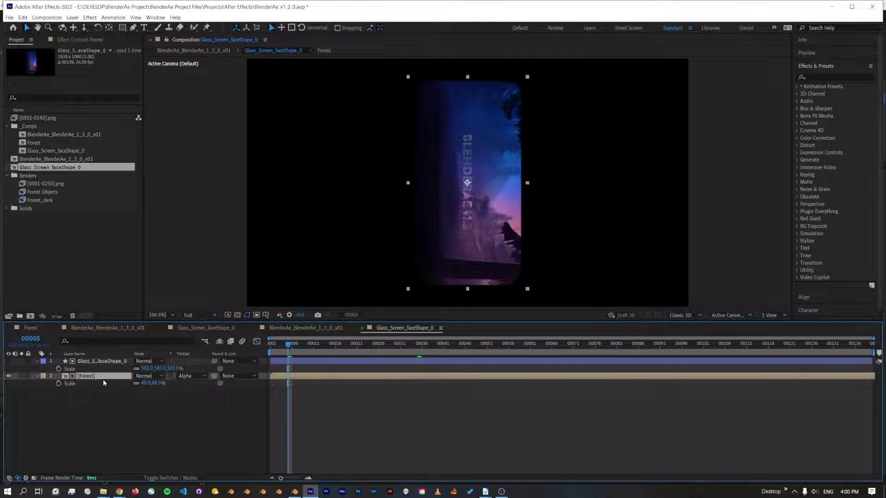
pyautogui.press('F4')
pyautogui.click(190, 410)
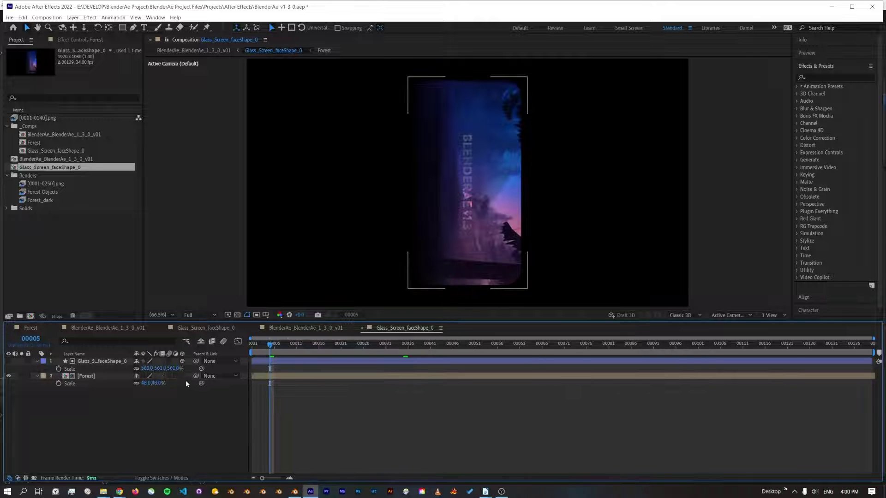
pyautogui.click(112, 377)
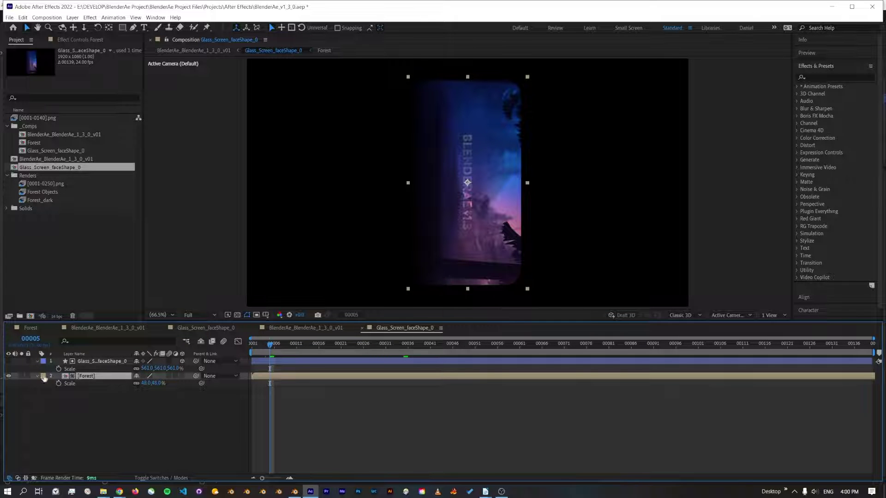
pyautogui.click(182, 376)
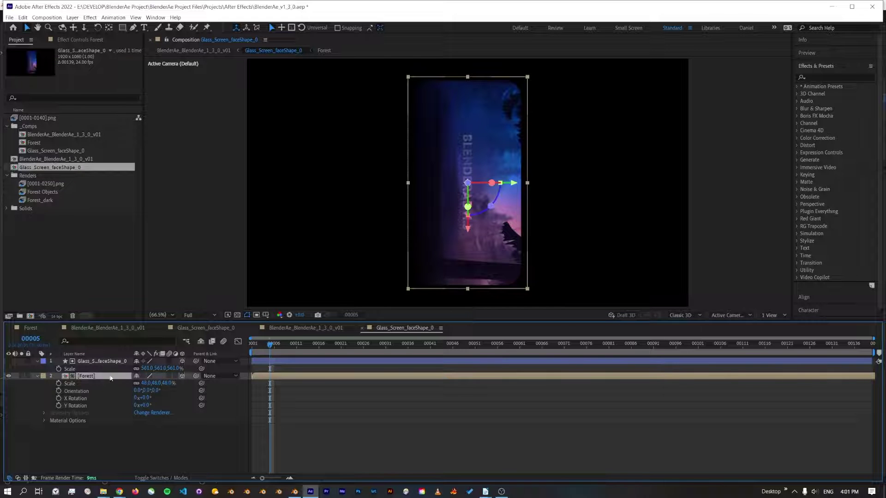
pyautogui.click(163, 442)
# - Go back to the main composition and preview the Forest artwork on the moving phone screen
pyautogui.press('Tab')
pyautogui.click(92, 441)
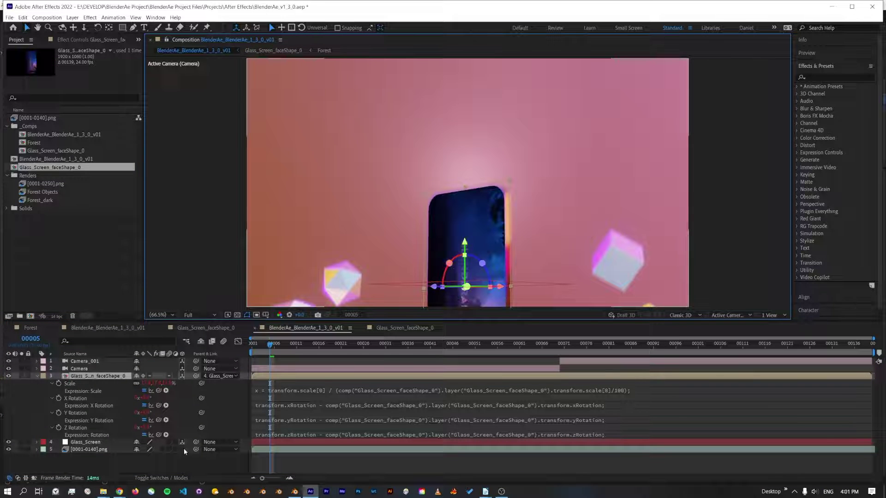
pyautogui.moveTo(270, 345); pyautogui.dragTo(350, 347)
pyautogui.press('space')
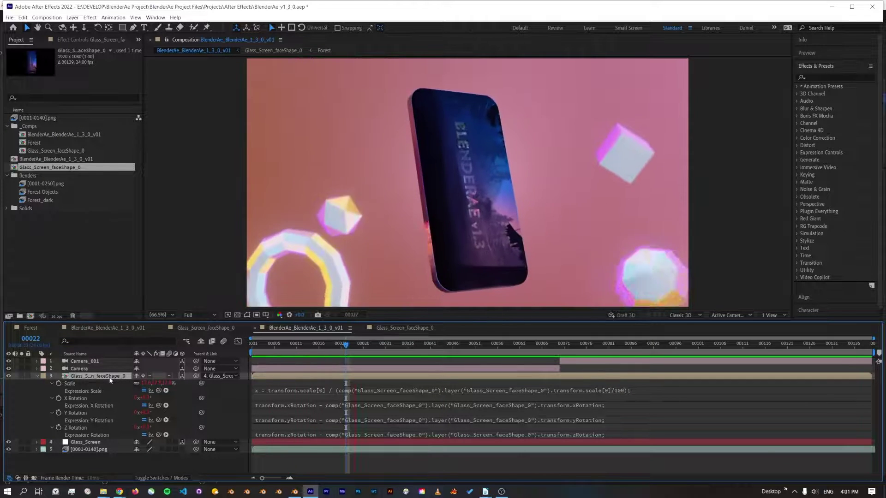
# - Switch to Blender, export all faces of Sphere.001 to After Effects from Edit Mode, and accept the face import warning
pyautogui.click(294, 492)
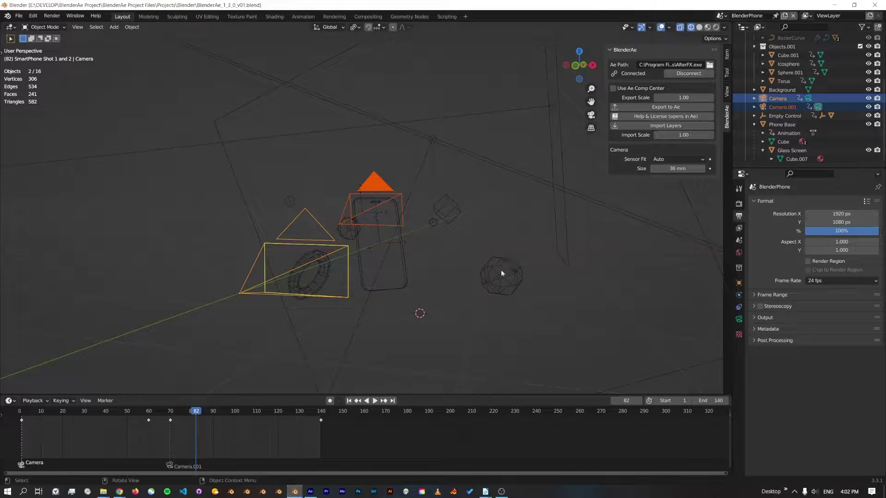
pyautogui.click(502, 274)
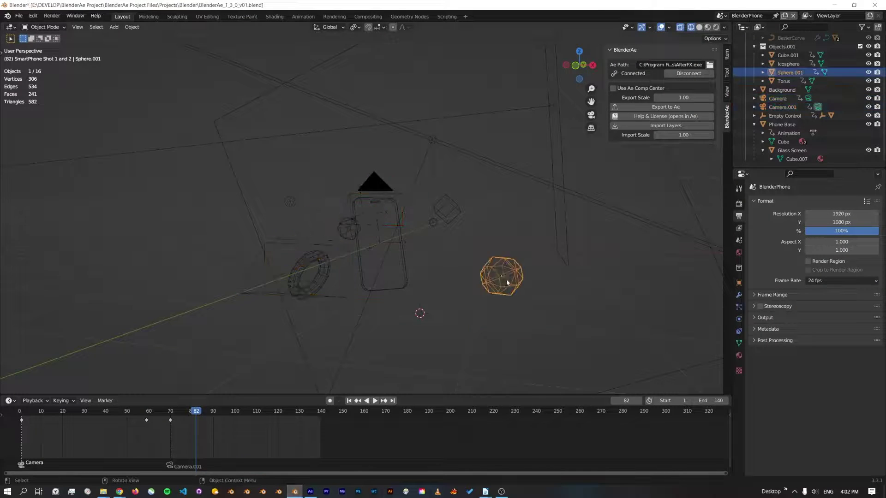
pyautogui.moveTo(489, 277); pyautogui.dragTo(426, 262, button='middle')
pyautogui.press('Tab')
pyautogui.moveTo(499, 260); pyautogui.dragTo(471, 249, button='middle')
pyautogui.press('KP_Decimal')
pyautogui.hotkey('alt', 'a')
pyautogui.press('a')
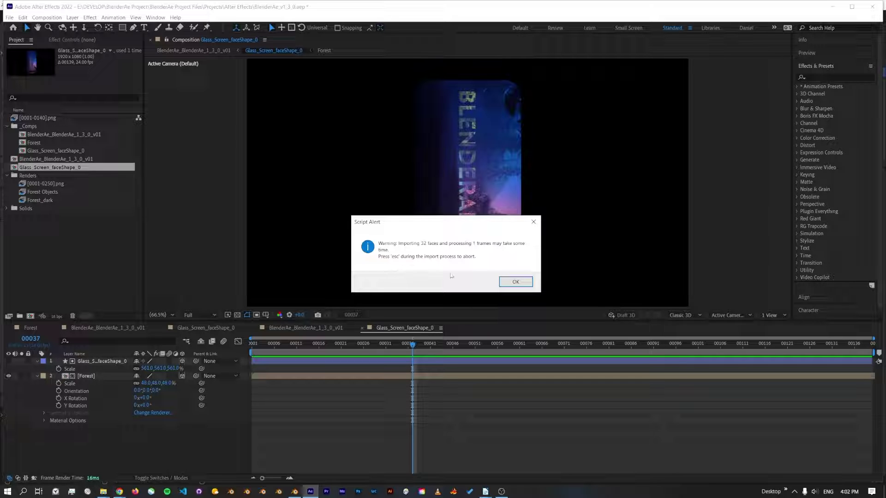
pyautogui.click(515, 283)
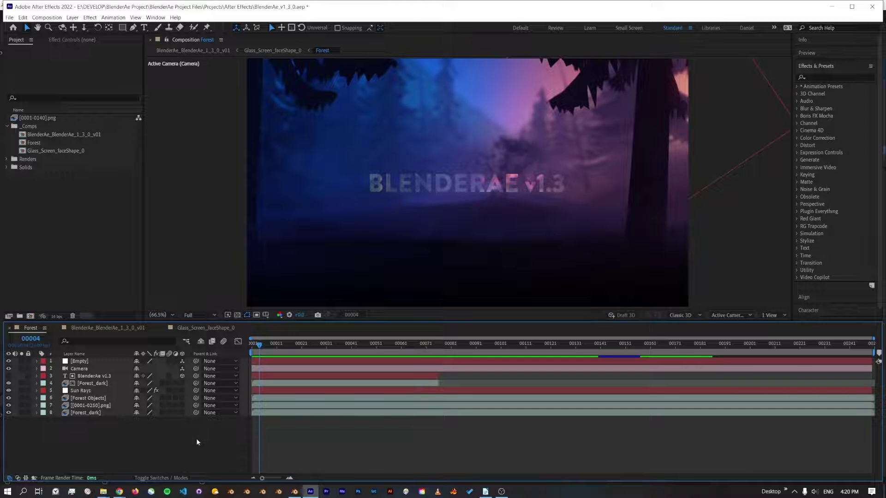
# - Switch back to Blender and select the Icosphere on its own in the camera view
pyautogui.click(291, 491)
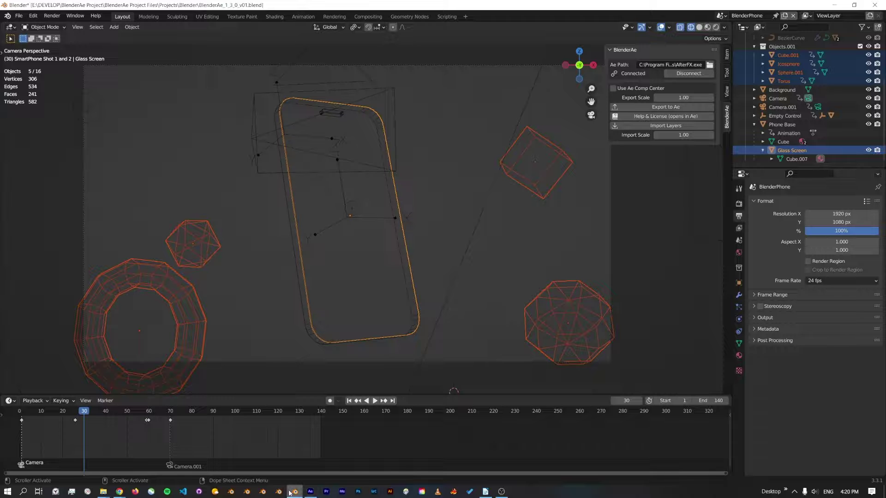
pyautogui.click(190, 248)
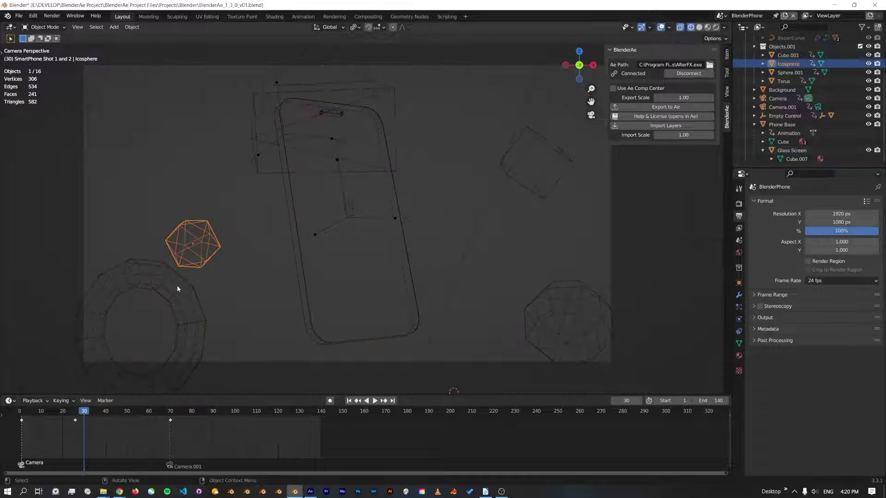
pyautogui.click(394, 326)
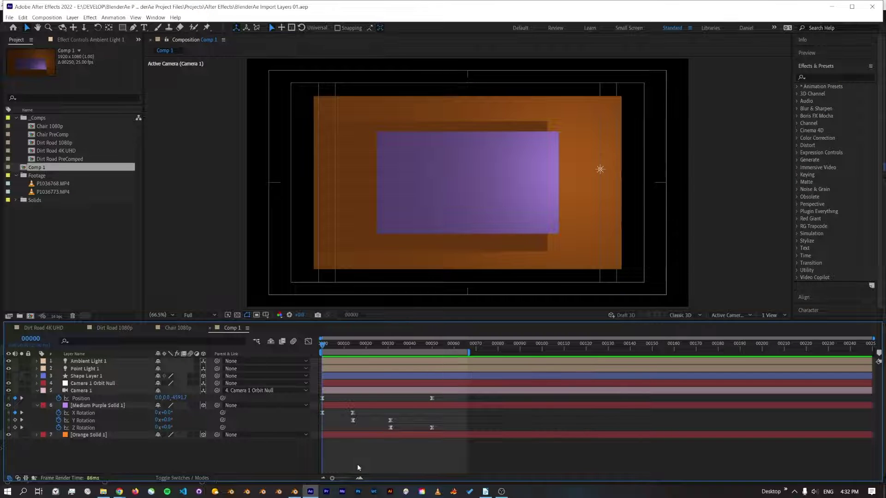
# - Preview Comp 1 and check its keyframed rotations, then select Camera 1, Medium Purple Solid 1 and Orange Solid 1 together
pyautogui.press('space')
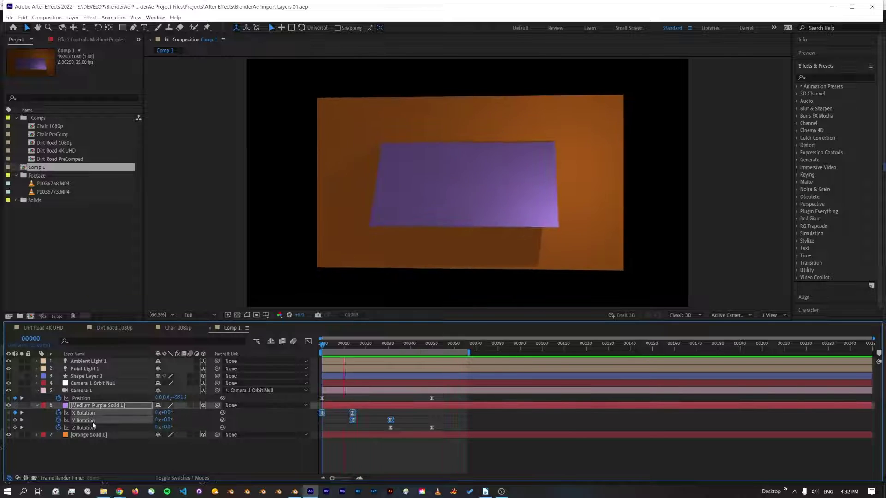
pyautogui.click(115, 428)
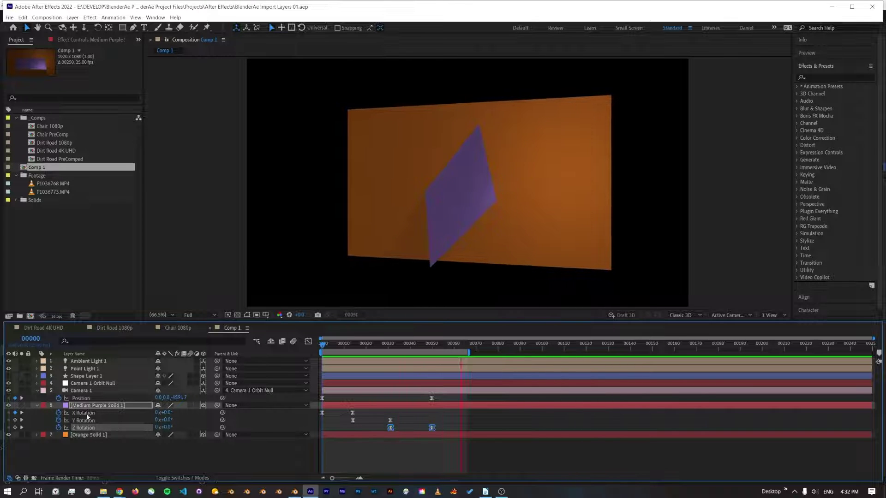
pyautogui.click(89, 390)
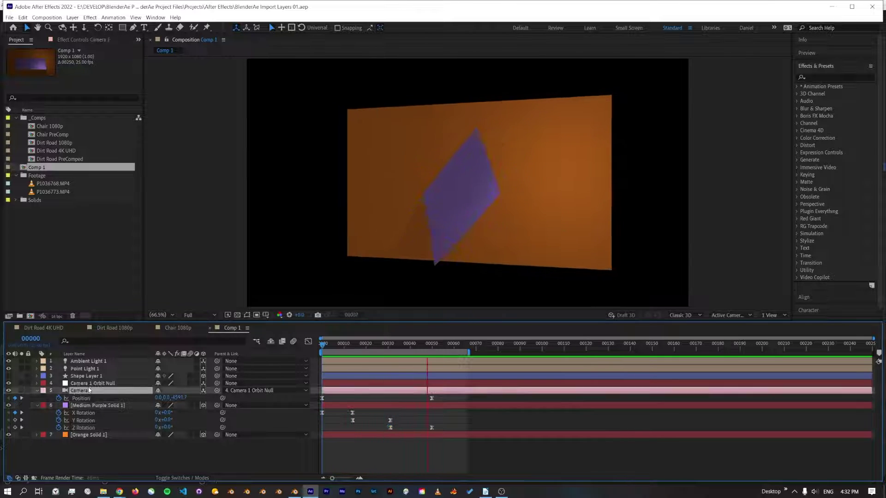
pyautogui.press('a')
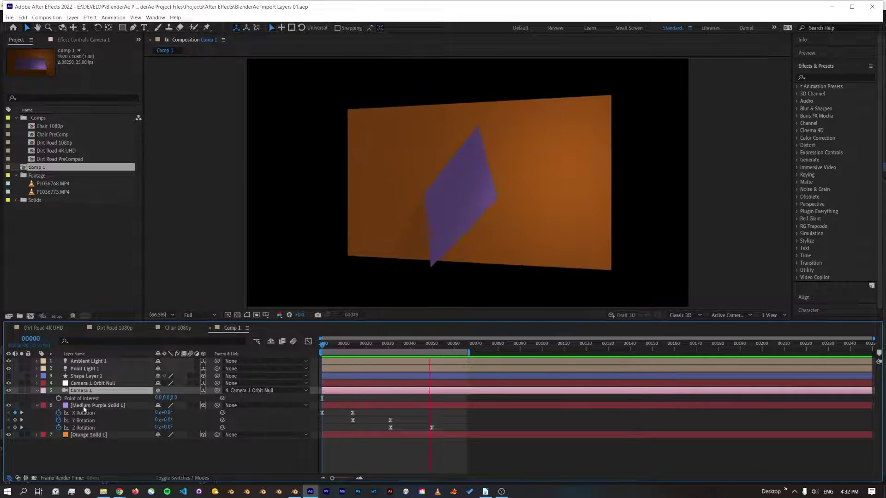
pyautogui.keyDown('ctrl'); pyautogui.click(104, 405); pyautogui.keyUp('ctrl')
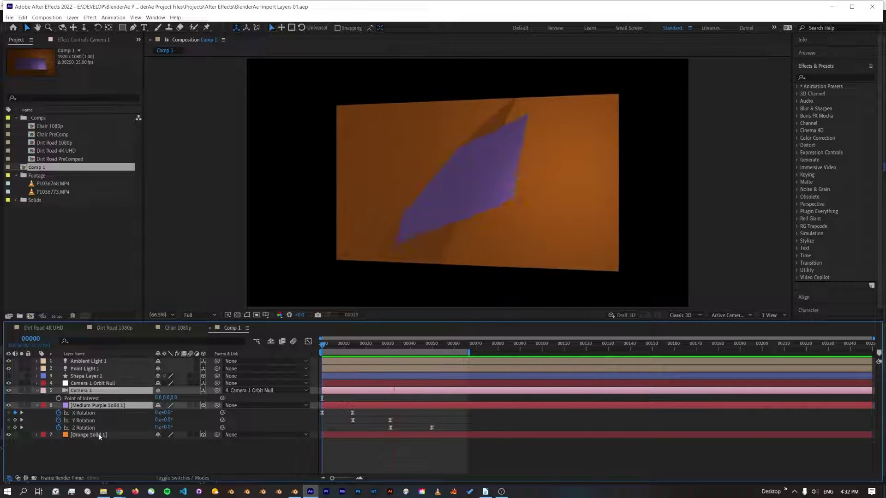
pyautogui.keyDown('ctrl'); pyautogui.click(111, 435); pyautogui.keyUp('ctrl')
# - In Blender, create a new scene, connect it to After Effects, and import the selected layers
pyautogui.click(294, 491)
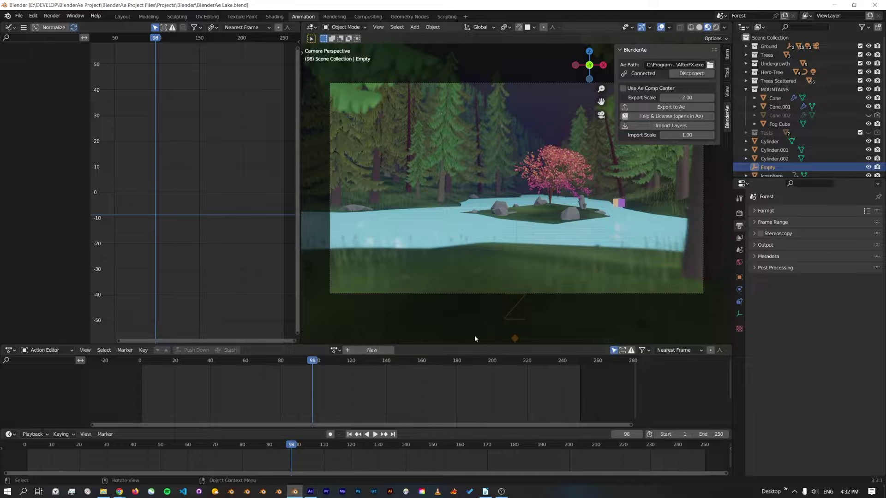
pyautogui.click(784, 16)
pyautogui.click(760, 33)
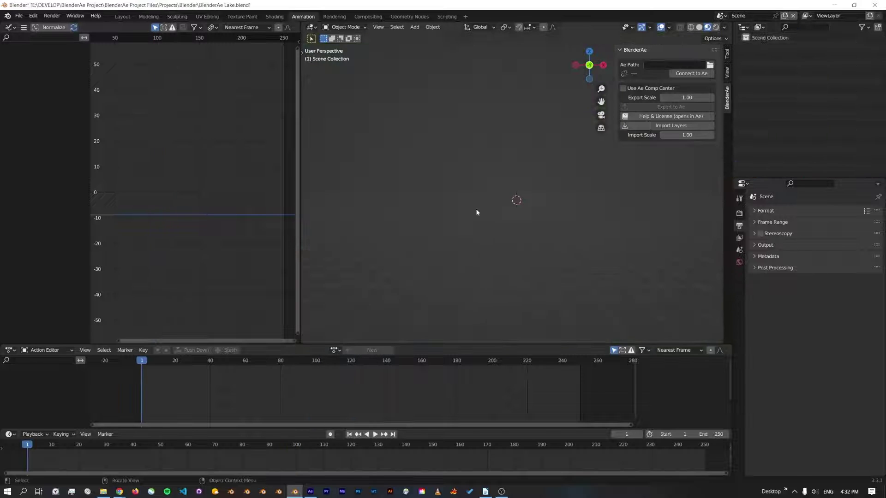
pyautogui.click(691, 74)
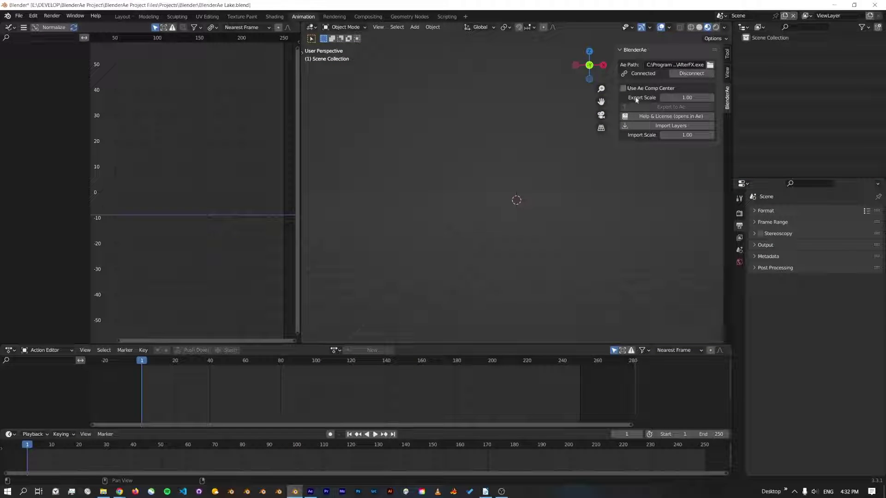
pyautogui.click(645, 126)
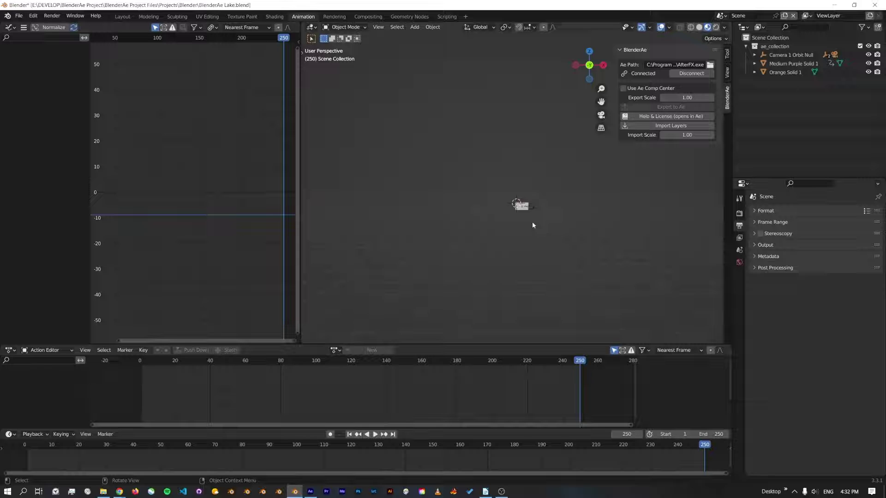
# - Select the imported Camera 1 Orbit Null and display the viewport in wireframe
pyautogui.scroll(5, 532, 221)
pyautogui.moveTo(534, 218)
pyautogui.mouseDown(button='middle')
pyautogui.moveTo(494, 204)
pyautogui.moveTo(516, 218)
pyautogui.mouseUp(button='middle')
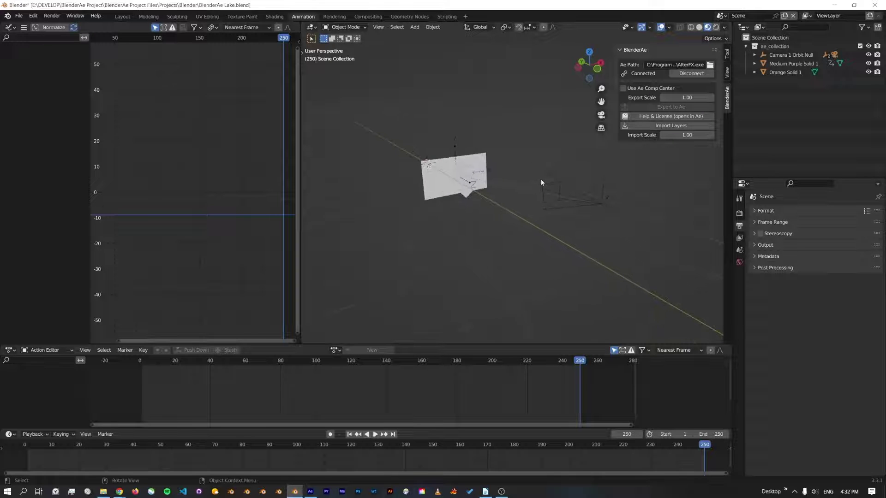
pyautogui.click(549, 193)
pyautogui.click(473, 188)
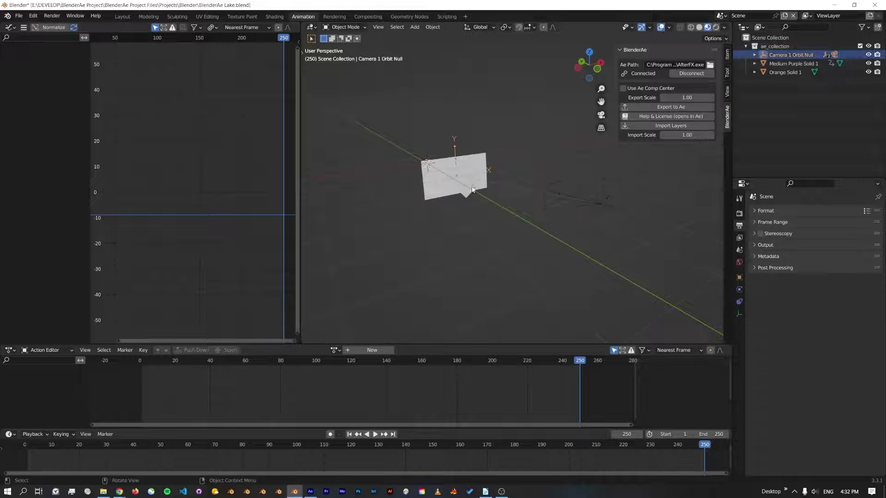
pyautogui.press('z')
pyautogui.click(451, 164)
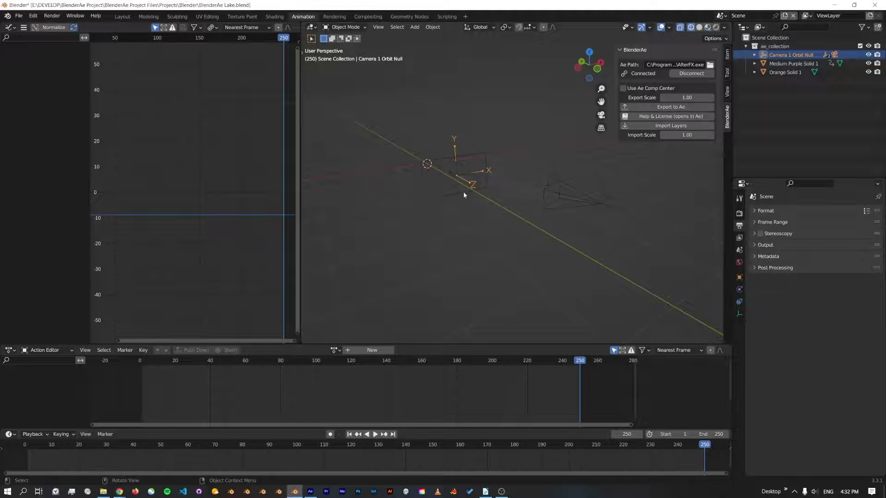
# - Inspect the imported objects by selecting them in turn, including Orange Solid 1 and Camera 1
pyautogui.click(464, 193)
pyautogui.click(480, 153)
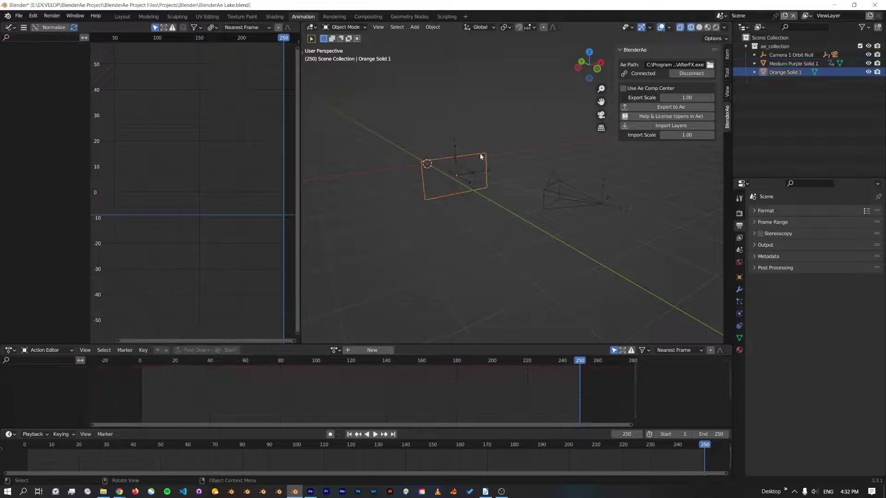
pyautogui.click(469, 192)
pyautogui.click(550, 198)
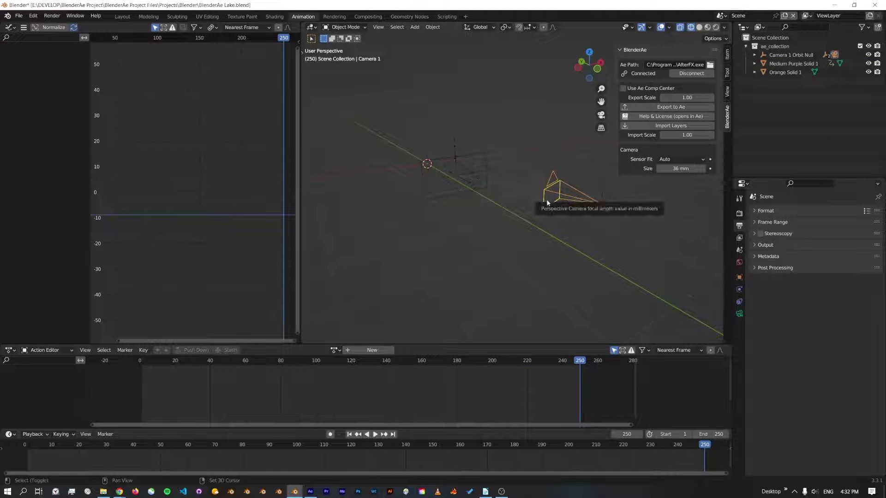
# - Play the imported After Effects animation through the Camera 1 view, then stop playback
pyautogui.press('space')
pyautogui.press('KP_0')
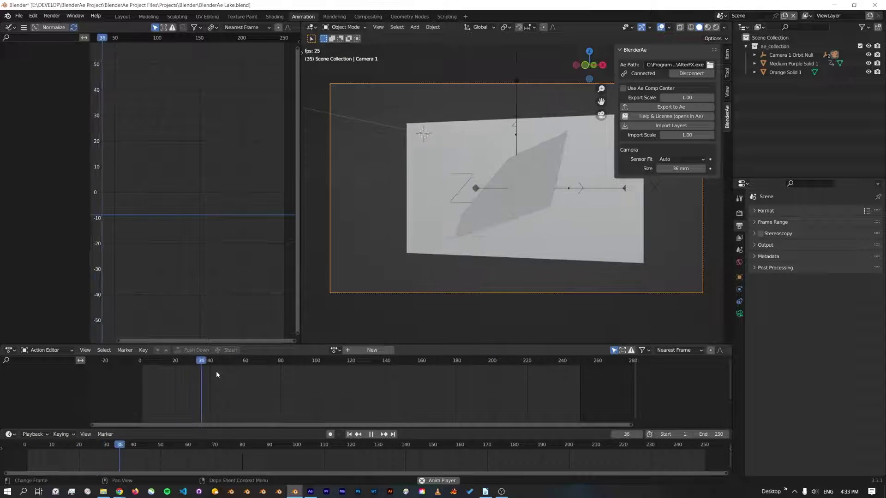
pyautogui.press('space')
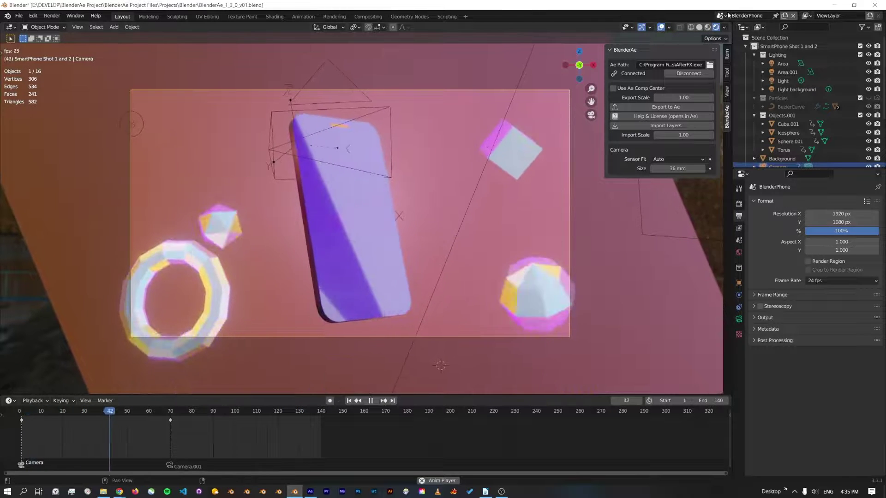
# - Switch to the Physics BlenderAe Table scene and play its rigid-body animation from the start
pyautogui.click(725, 15)
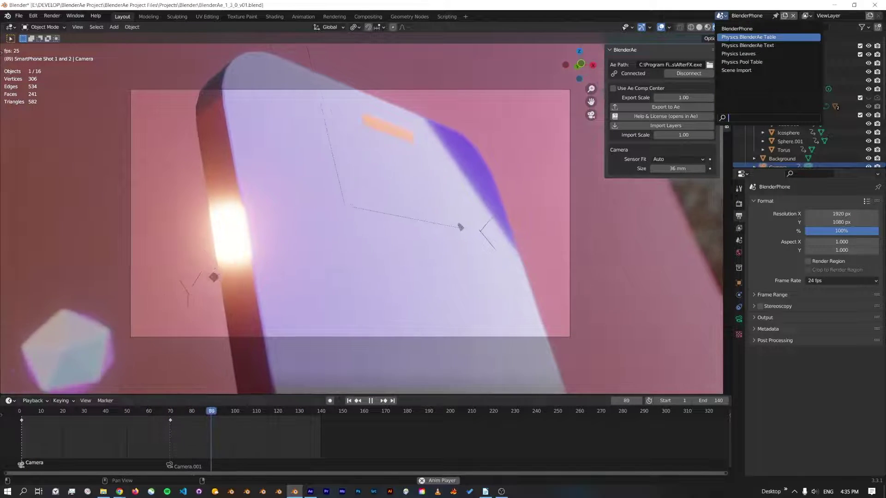
pyautogui.click(730, 37)
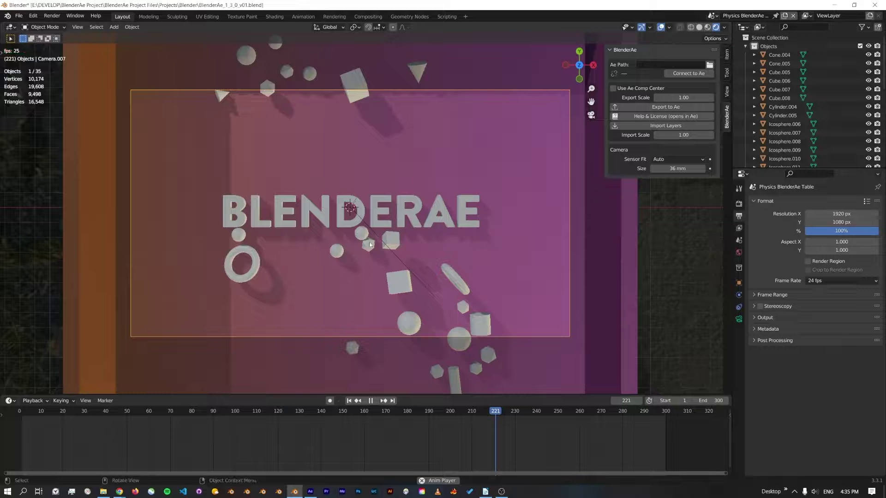
pyautogui.press('Escape')
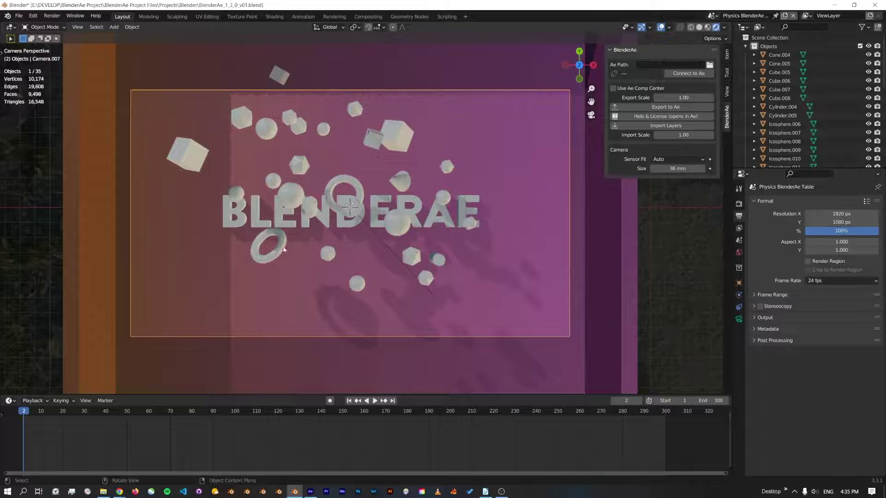
pyautogui.press('space')
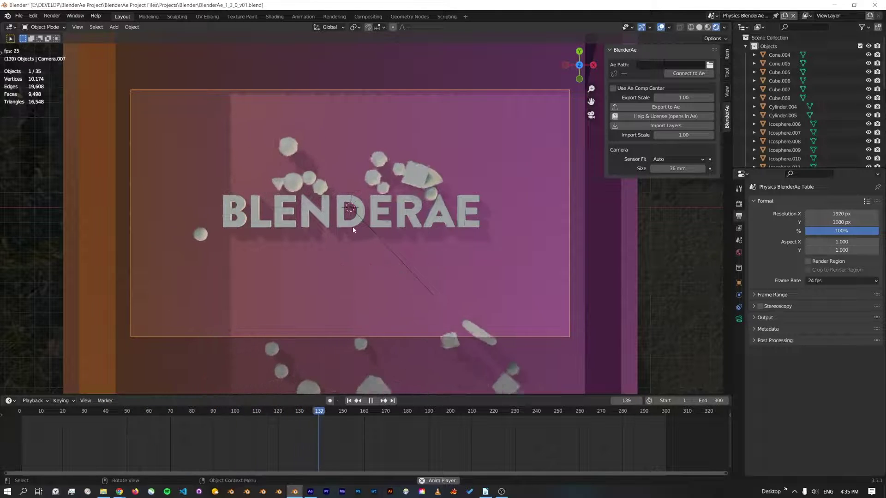
# - In After Effects, create Comp 1 with the HDTV 1080 25 preset and a duration of 250 frames, then return to Blender
pyautogui.click(311, 492)
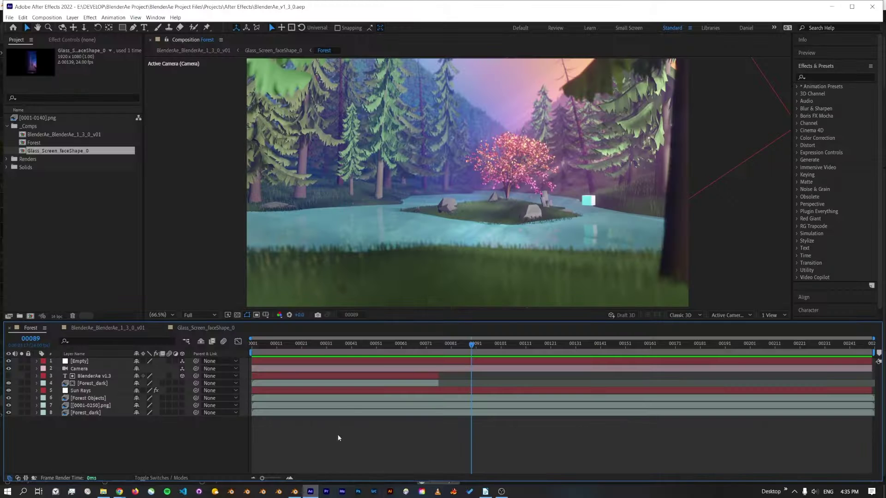
pyautogui.click(30, 317)
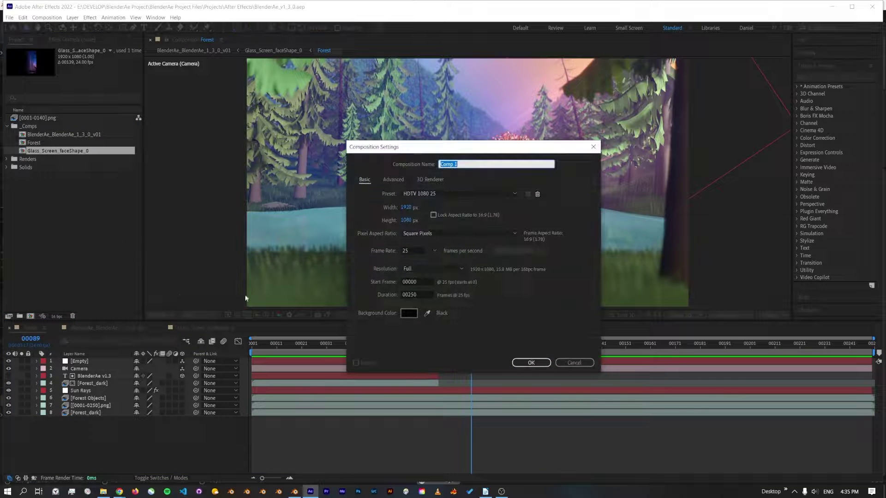
pyautogui.click(526, 361)
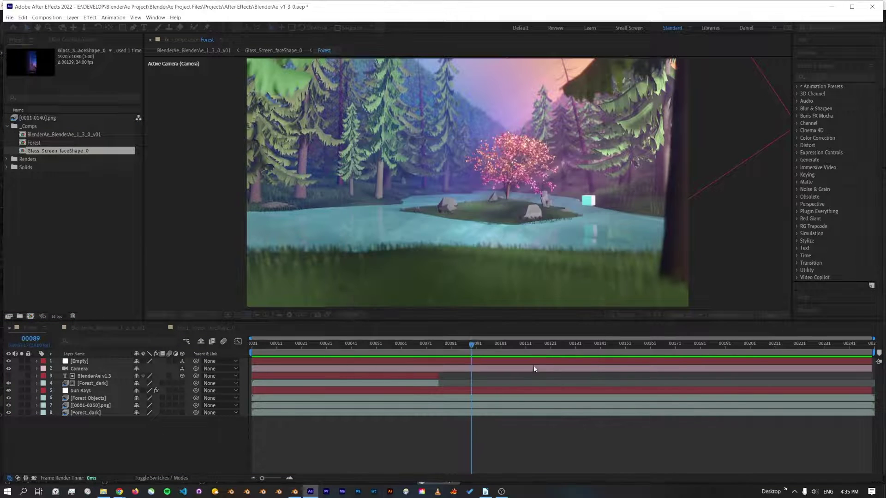
pyautogui.hotkey('alt', 'Tab')
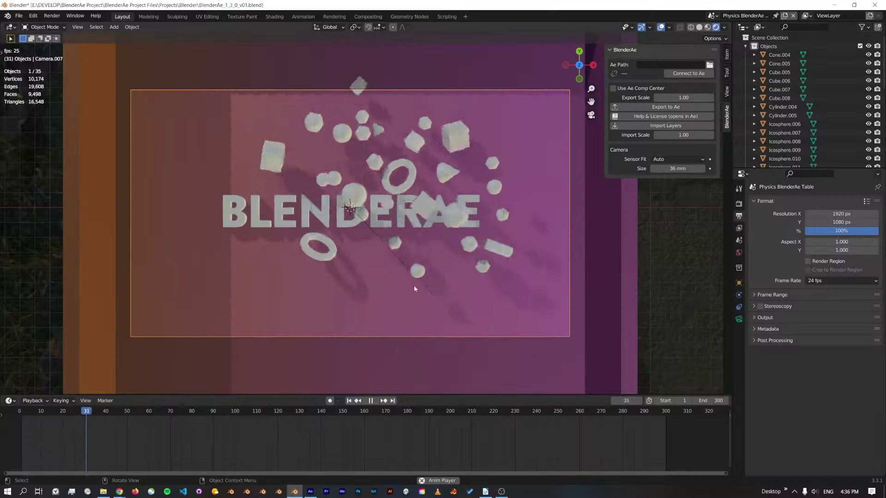
# - Pause playback, select several falling objects including the torus, a cone and spheres, connect to After Effects and export them
pyautogui.press('space')
pyautogui.click(420, 159)
pyautogui.keyDown('shift'); pyautogui.click(374, 139); pyautogui.keyUp('shift')
pyautogui.keyDown('shift'); pyautogui.click(372, 130); pyautogui.keyUp('shift')
pyautogui.keyDown('shift'); pyautogui.click(368, 119); pyautogui.keyUp('shift')
pyautogui.keyDown('shift'); pyautogui.click(346, 130); pyautogui.keyUp('shift')
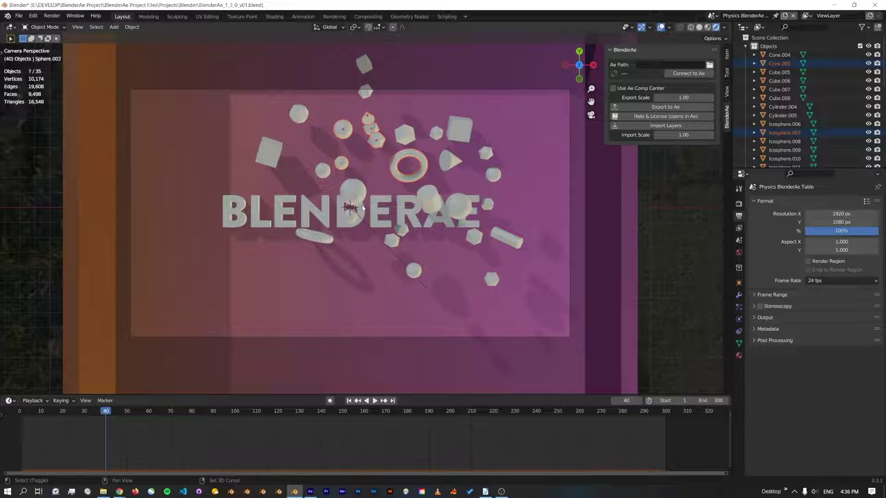
pyautogui.click(677, 74)
pyautogui.click(666, 108)
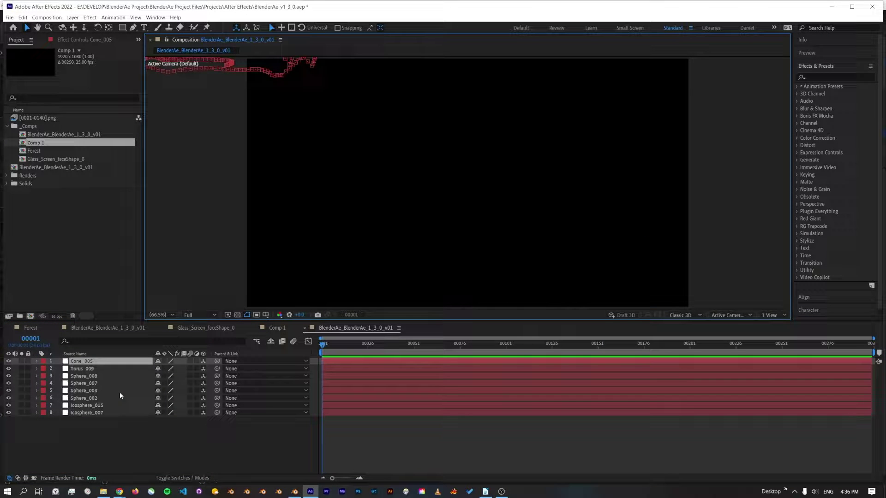
# - Return to Blender, select Camera.007 and export it to After Effects
pyautogui.click(294, 491)
pyautogui.click(570, 198)
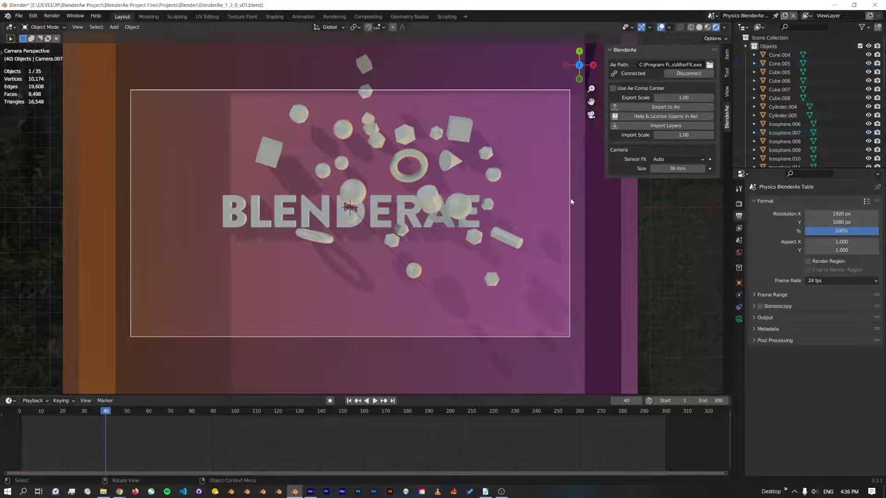
pyautogui.click(654, 107)
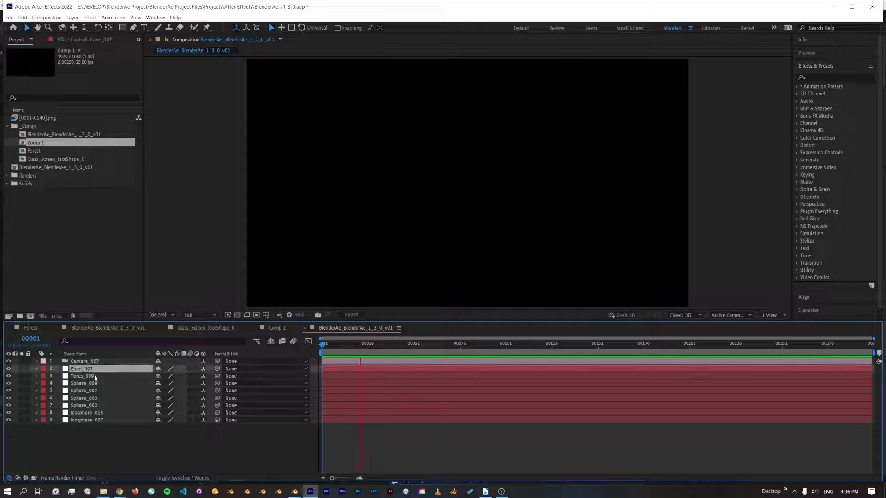
# - Select all the exported null layers from Cone_005 to Icosphere_007 and scrub the timeline to check their motion paths
pyautogui.keyDown('shift'); pyautogui.click(91, 421); pyautogui.keyUp('shift')
pyautogui.moveTo(412, 346); pyautogui.dragTo(399, 346)
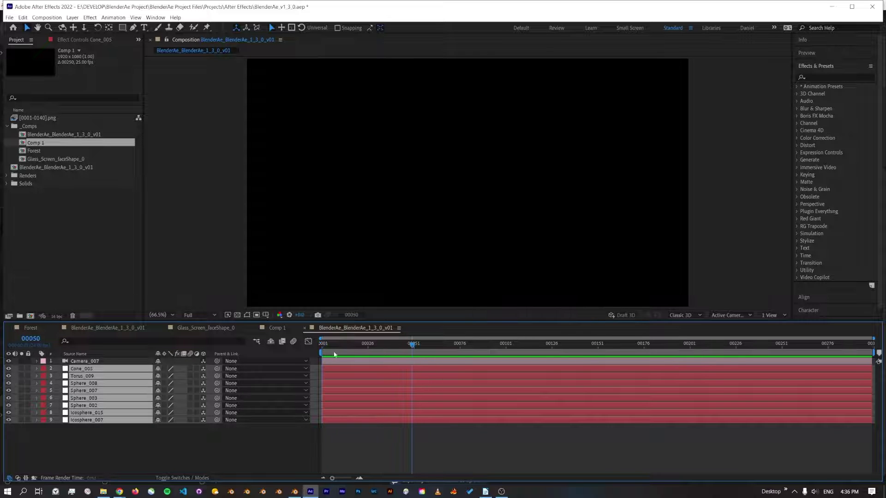
pyautogui.click(368, 350)
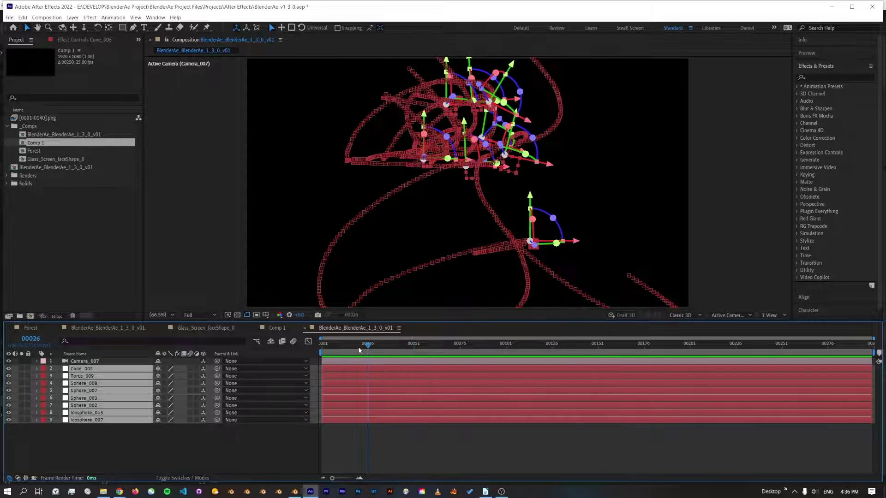
pyautogui.moveTo(381, 353); pyautogui.dragTo(376, 372)
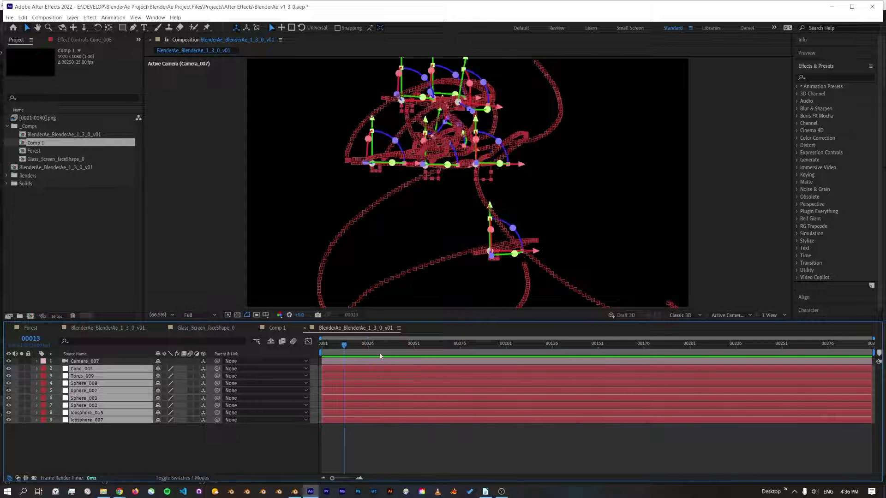
pyautogui.moveTo(342, 345); pyautogui.dragTo(371, 373)
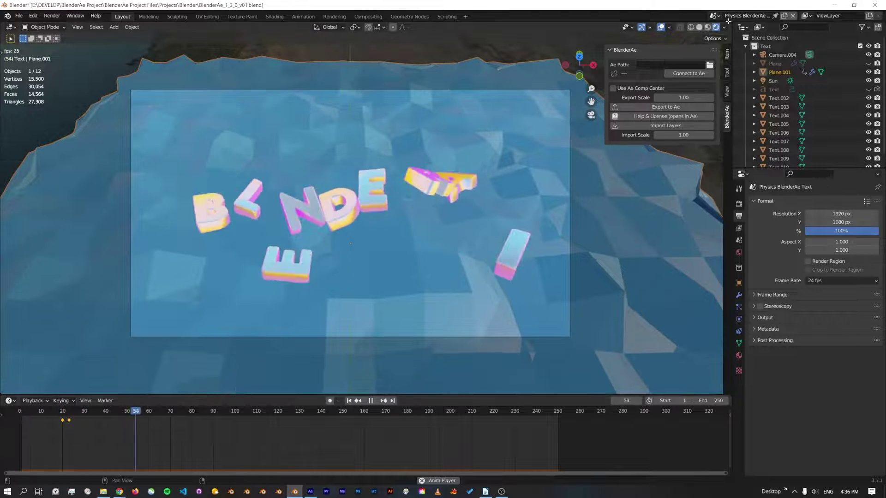
# - In Blender's Physics Pool Table scene, select all the racked balls and the cue ball, connect to After Effects and export them
pyautogui.click(715, 16)
pyautogui.click(735, 62)
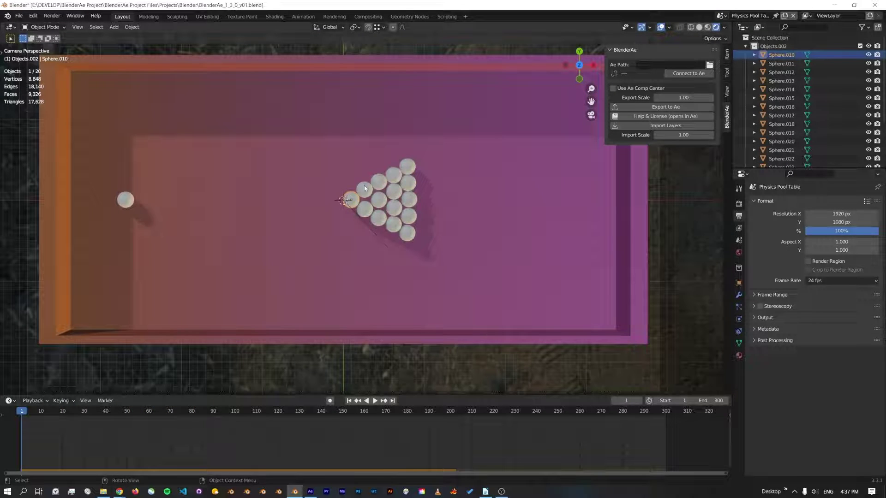
pyautogui.keyDown('shift'); pyautogui.click(364, 186); pyautogui.keyUp('shift')
pyautogui.keyDown('shift'); pyautogui.click(378, 181); pyautogui.keyUp('shift')
pyautogui.keyDown('shift'); pyautogui.click(394, 175); pyautogui.keyUp('shift')
pyautogui.keyDown('shift'); pyautogui.click(407, 167); pyautogui.keyUp('shift')
pyautogui.keyDown('shift'); pyautogui.click(395, 194); pyautogui.keyUp('shift')
pyautogui.keyDown('shift'); pyautogui.click(394, 208); pyautogui.keyUp('shift')
pyautogui.keyDown('shift'); pyautogui.click(393, 224); pyautogui.keyUp('shift')
pyautogui.keyDown('shift'); pyautogui.click(378, 218); pyautogui.keyUp('shift')
pyautogui.keyDown('shift'); pyautogui.click(378, 200); pyautogui.keyUp('shift')
pyautogui.keyDown('shift'); pyautogui.click(365, 209); pyautogui.keyUp('shift')
pyautogui.keyDown('shift'); pyautogui.click(409, 200); pyautogui.keyUp('shift')
pyautogui.keyDown('shift'); pyautogui.click(126, 200); pyautogui.keyUp('shift')
pyautogui.click(688, 73)
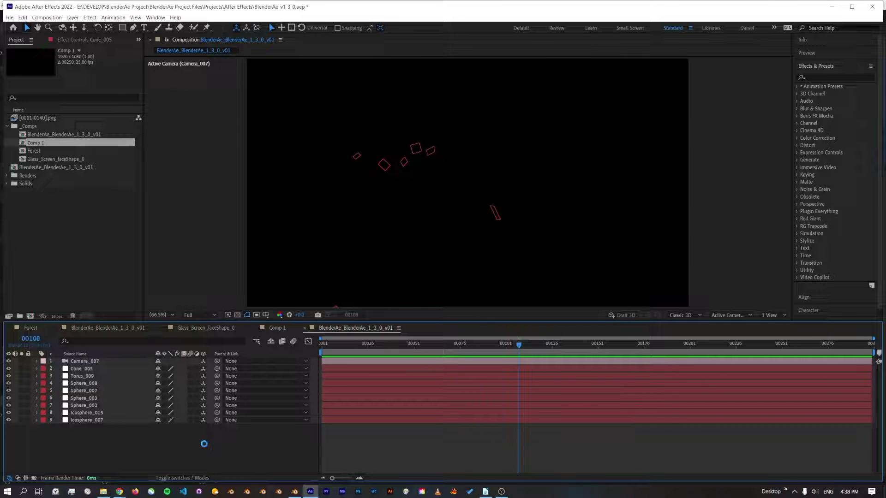
# - Back in Blender, select Camera.009 and export it to After Effects, then check the motion of the Sphere_024 layer
pyautogui.click(294, 491)
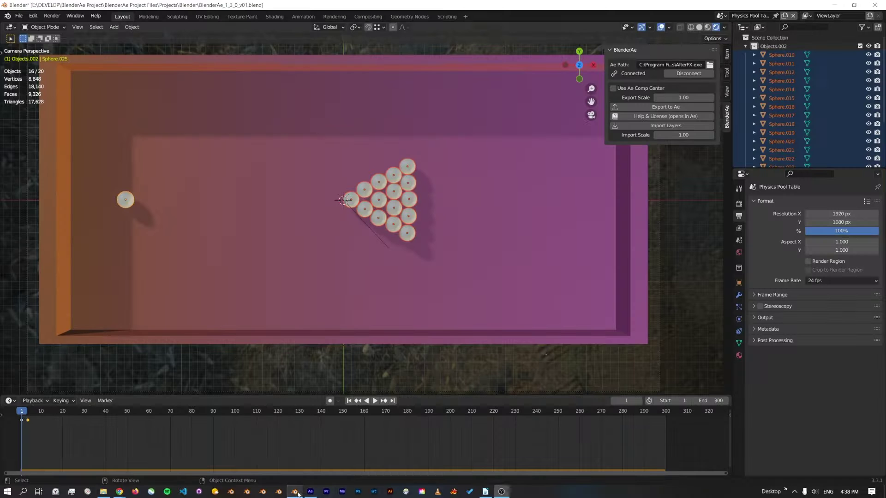
pyautogui.scroll(-3, 783, 132)
pyautogui.click(783, 133)
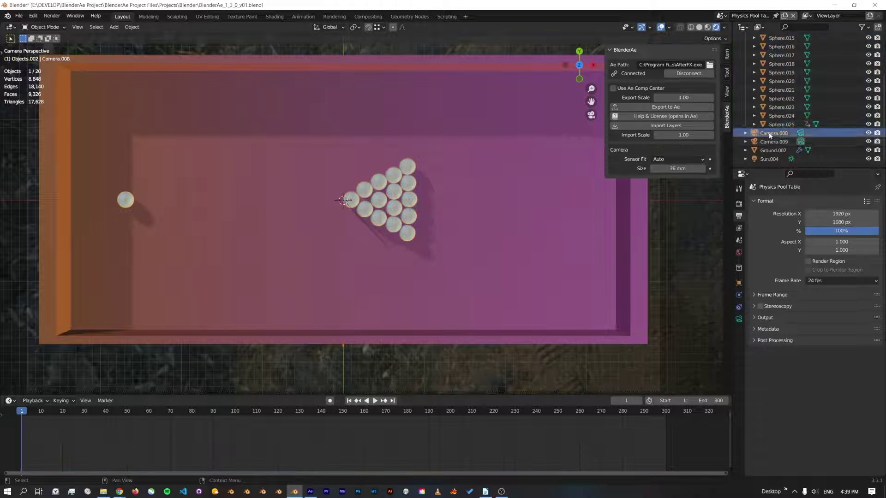
pyautogui.scroll(-5, 505, 174)
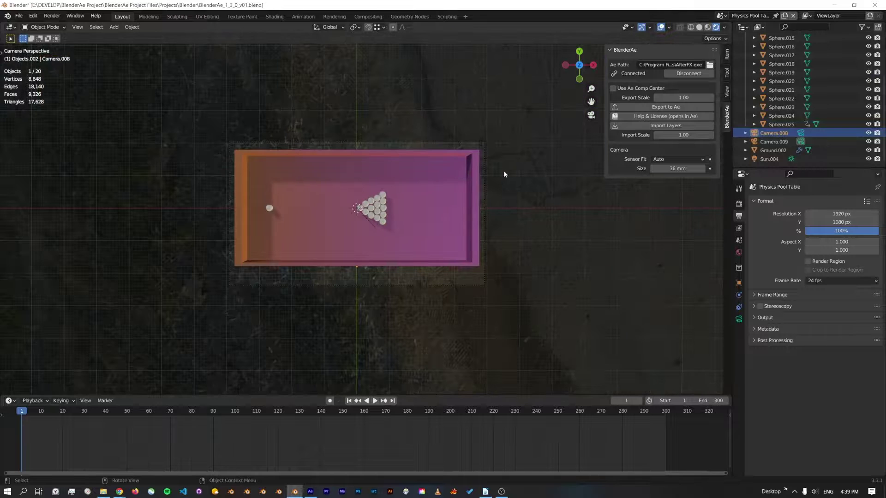
pyautogui.click(484, 147)
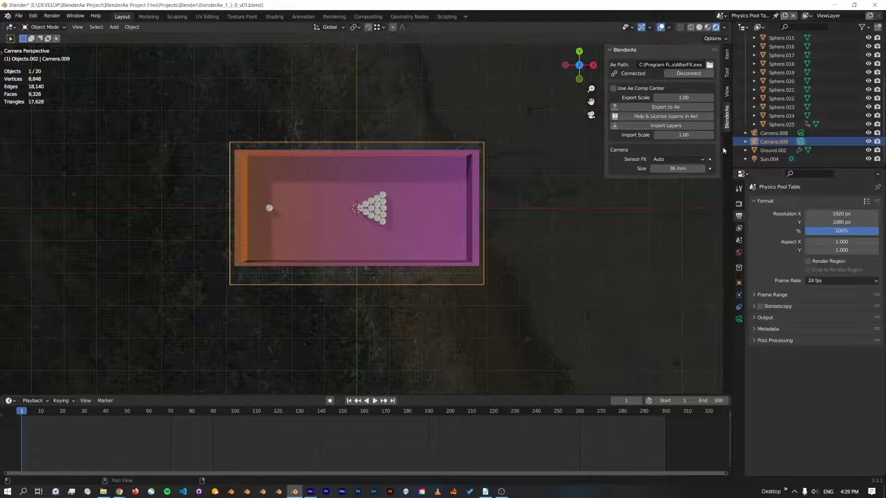
pyautogui.click(629, 108)
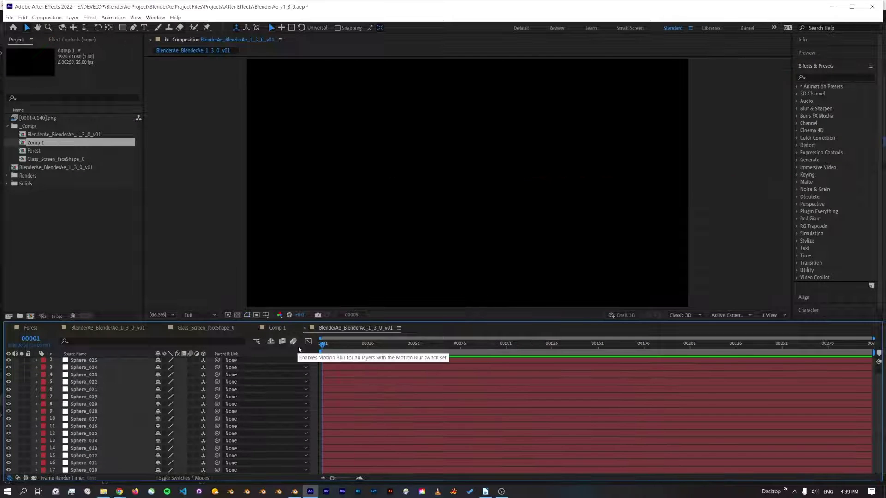
pyautogui.click(108, 368)
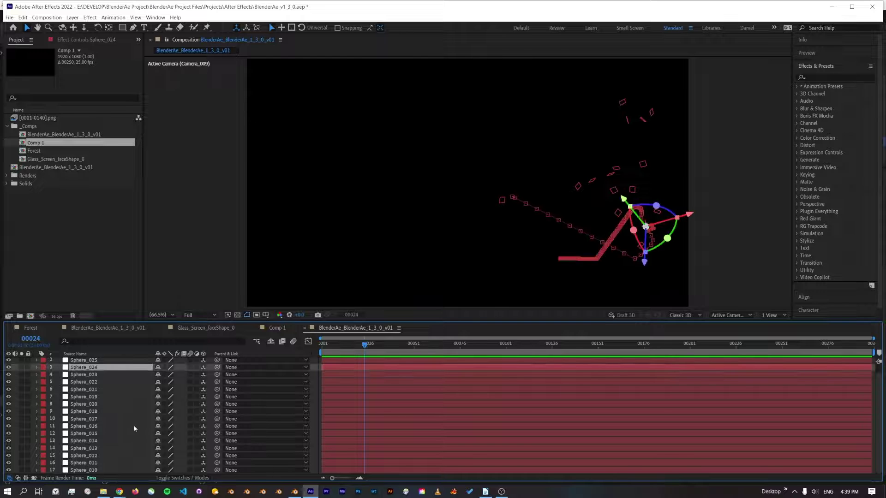
pyautogui.scroll(1, 126, 441)
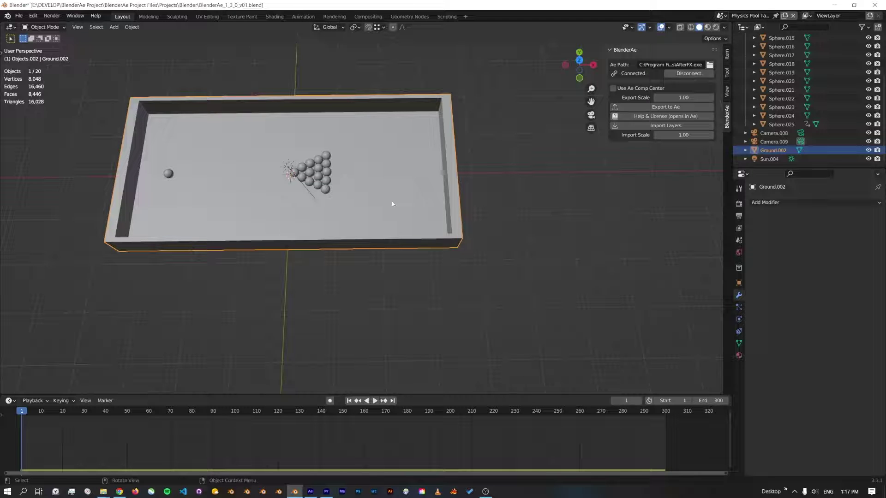
# - In Blender, export the floor face of Ground.002 from Edit Mode, then switch to After Effects
pyautogui.press('Tab')
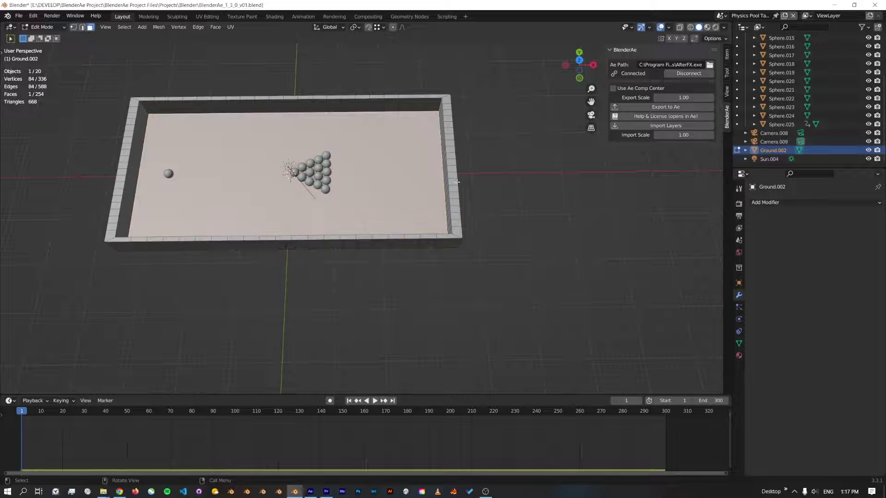
pyautogui.moveTo(499, 146); pyautogui.dragTo(323, 111, button='middle')
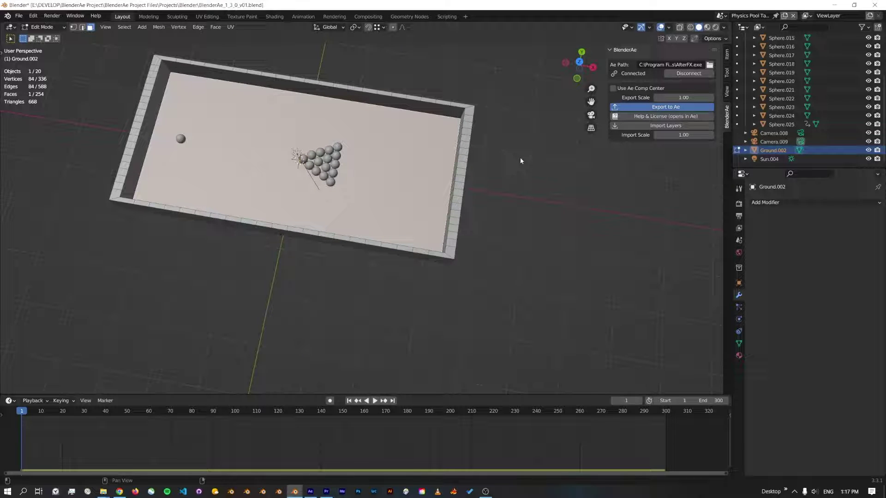
pyautogui.hotkey('alt', 'Tab')
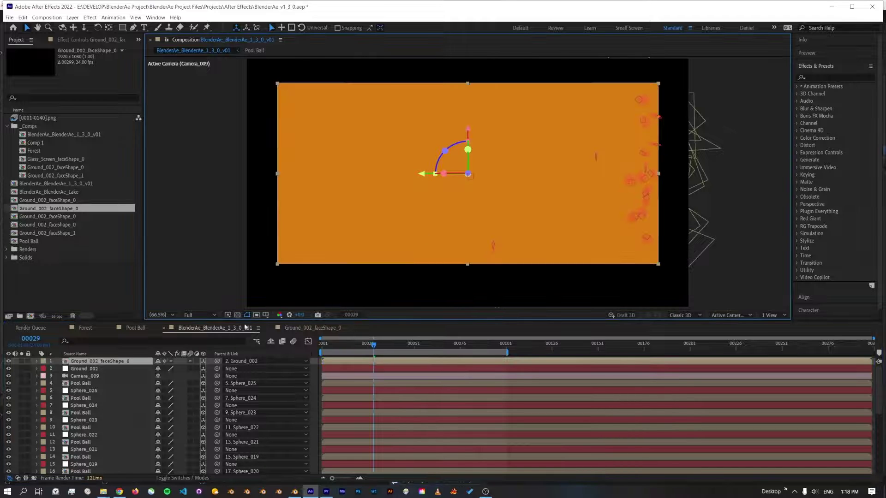
# - Open the Ground_002_faceShape_0 precomp and change its shape layer's fill color to purple
pyautogui.doubleClick(99, 362)
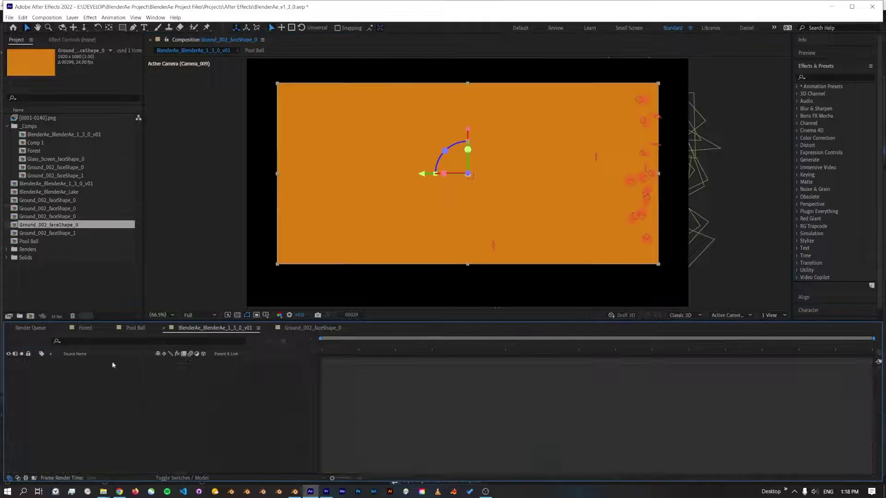
pyautogui.click(408, 28)
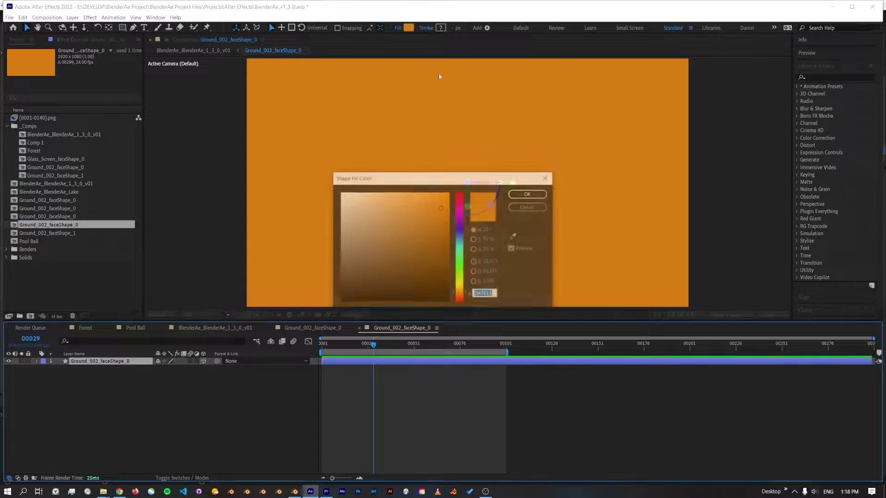
pyautogui.click(460, 216)
pyautogui.click(399, 223)
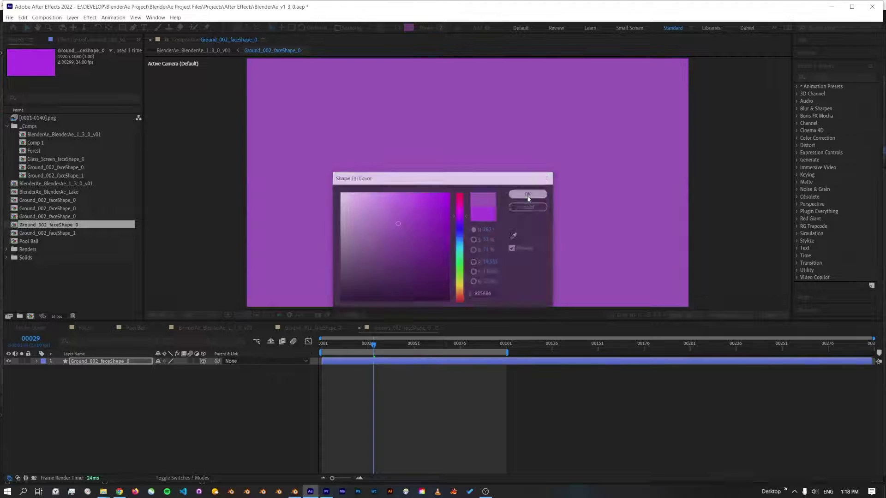
pyautogui.click(529, 194)
# - Return to the BlenderAe_BlenderAe_1_3_0_v01 composition and preview the pool balls moving over the recolored ground
pyautogui.click(246, 328)
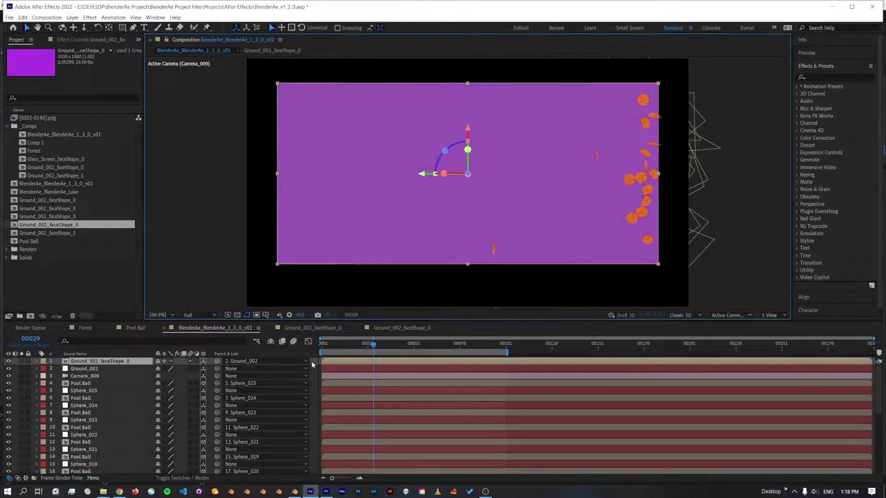
pyautogui.press('space')
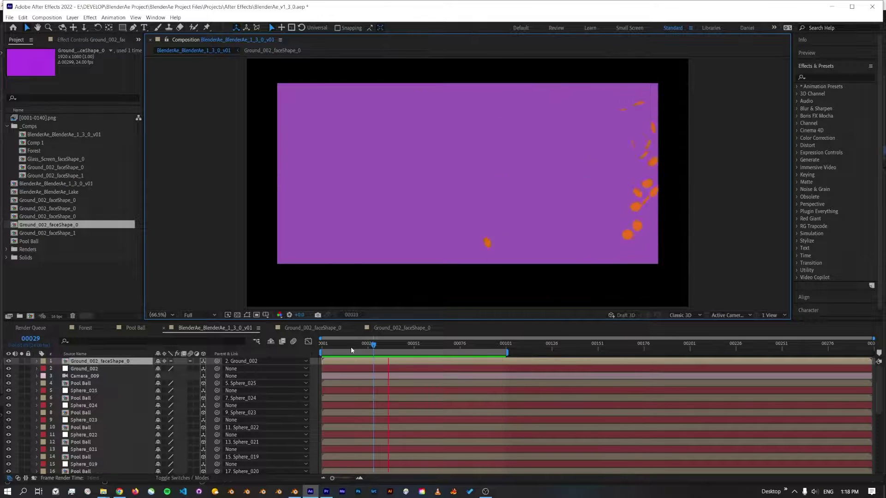
pyautogui.press('space')
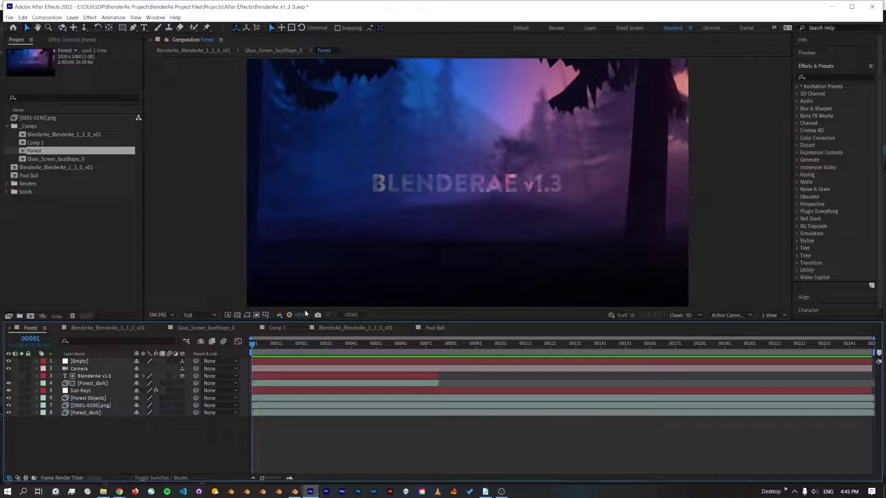